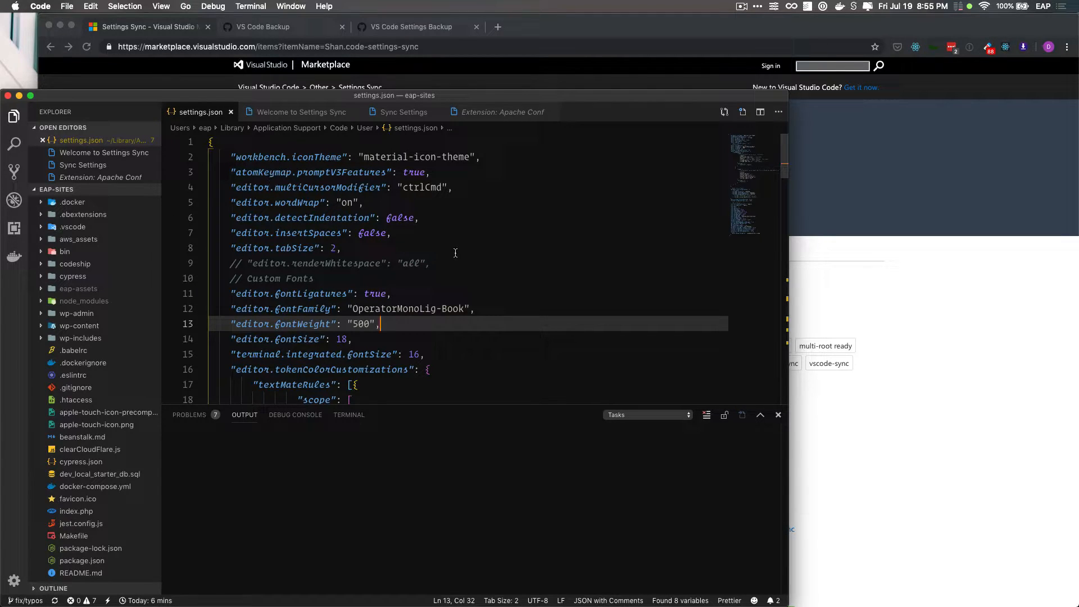
Review the editor and custom font preferences in the user settings.json file
left_click(415, 247)
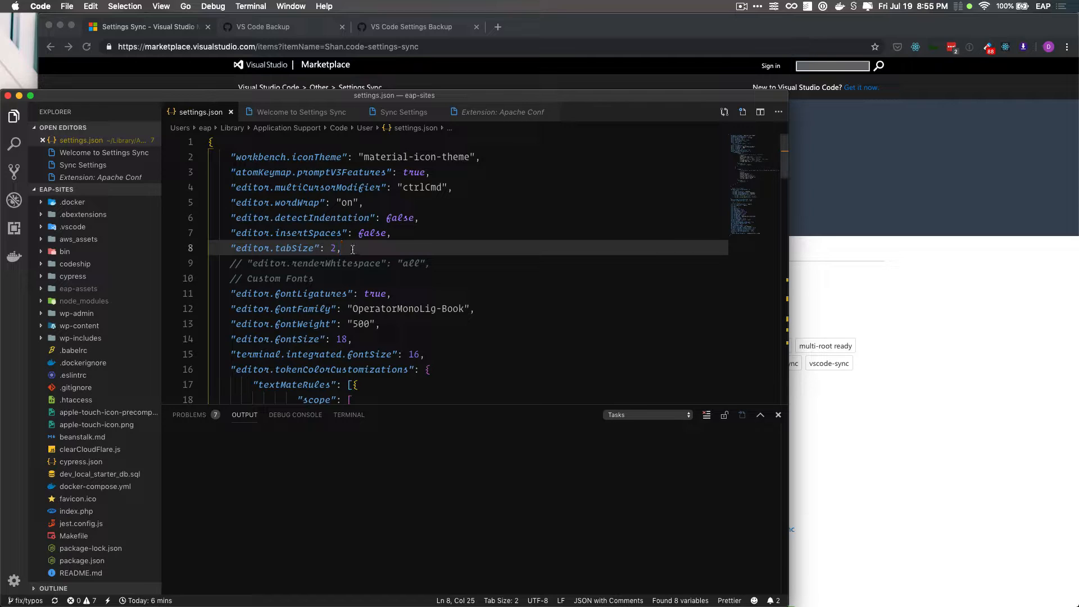
scroll(382, 230, "down", 4)
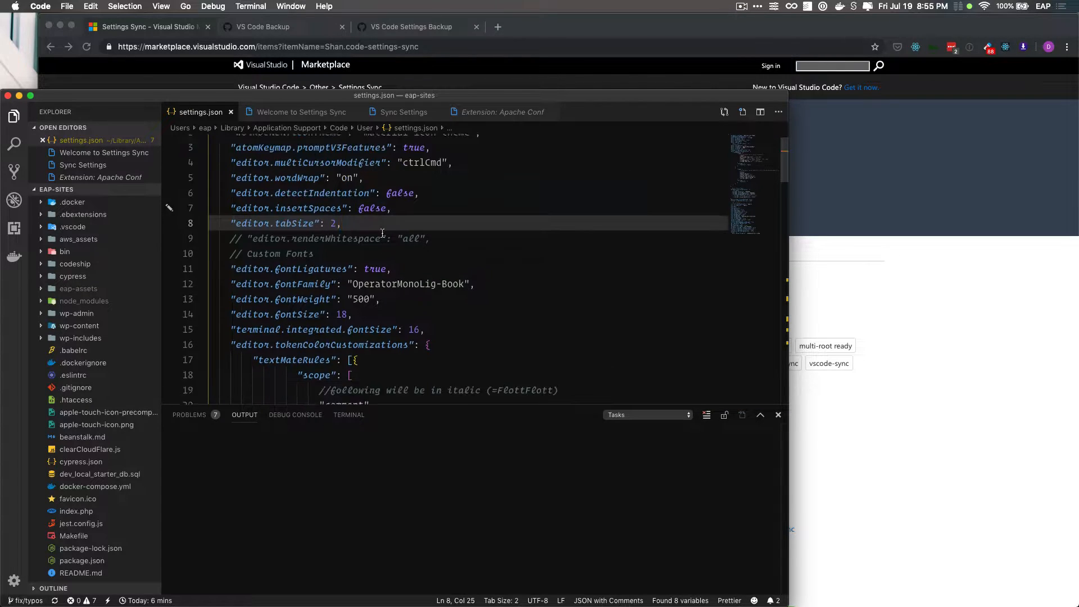
scroll(382, 230, "down", 4)
scroll(382, 231, "up", 8)
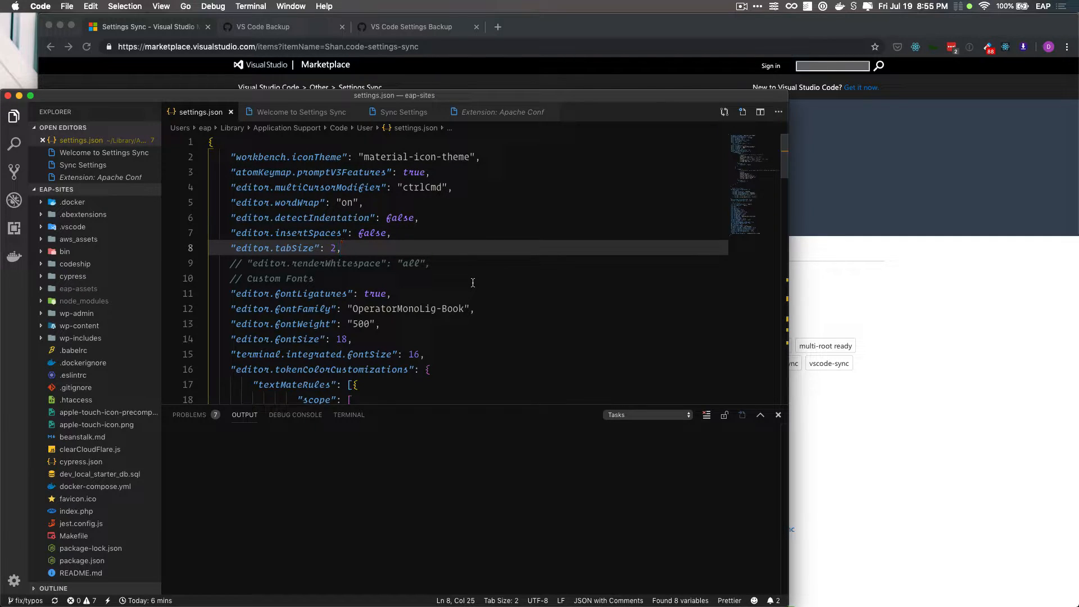
mouse_move(475, 308)
left_mouse_down()
mouse_move(278, 308)
mouse_move(476, 309)
left_mouse_up()
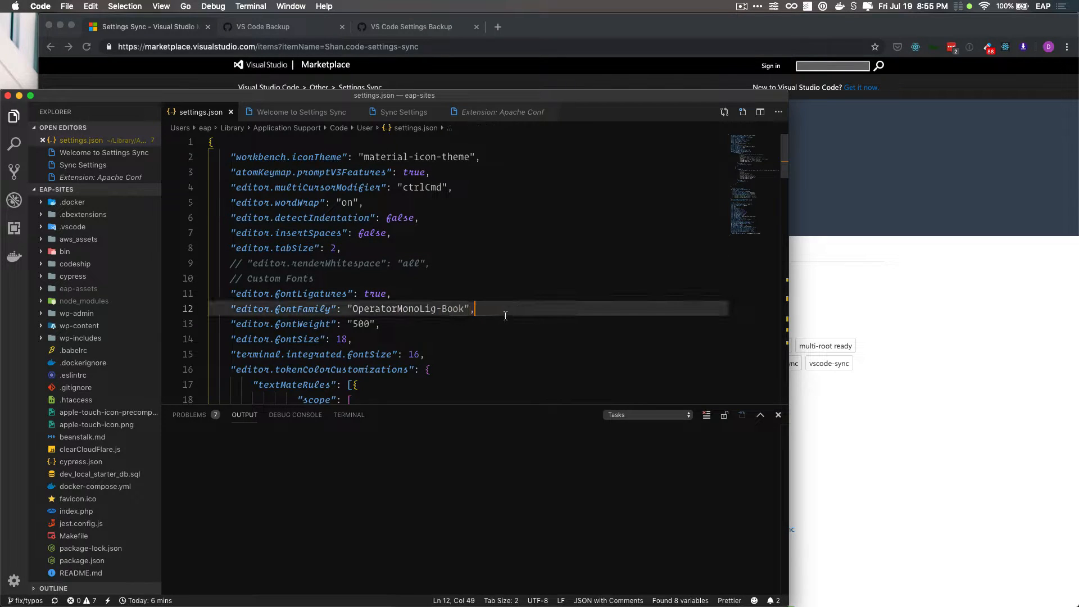
Look through the list of enabled extensions installed in the editor
left_click(15, 228)
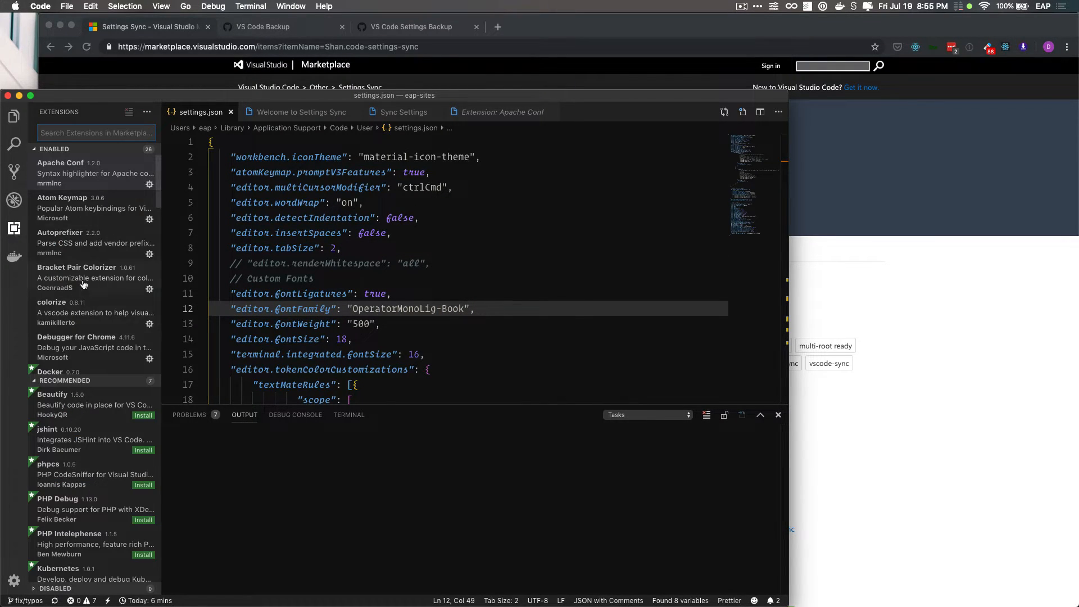
scroll(84, 287, "down", 1)
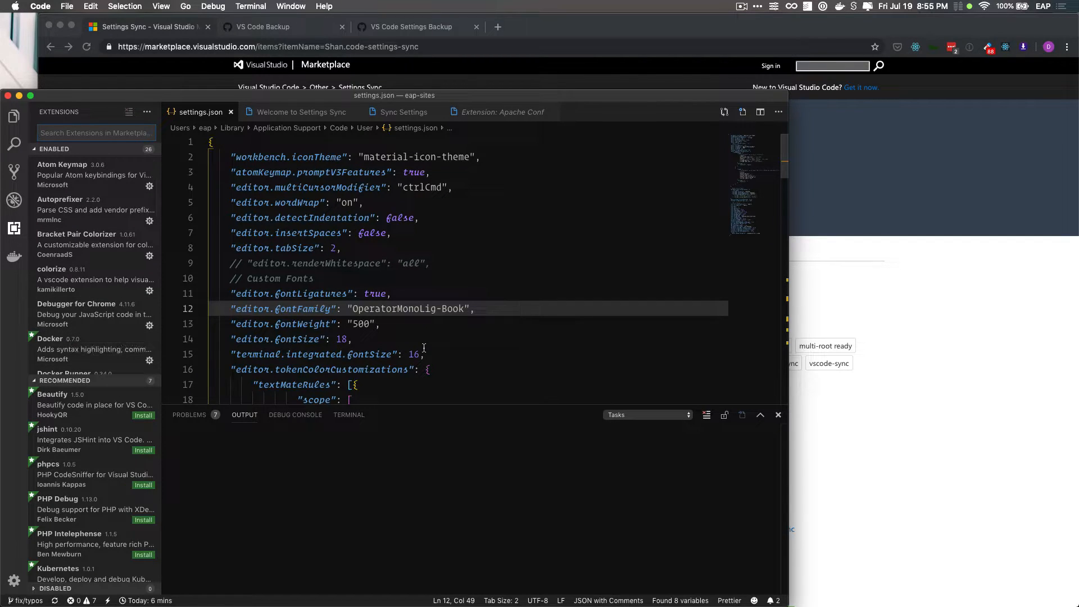
key("super+shift+x")
Switch to Chrome and review the Settings Sync extension's Marketplace page, including its download figure and Install option
left_click(157, 27)
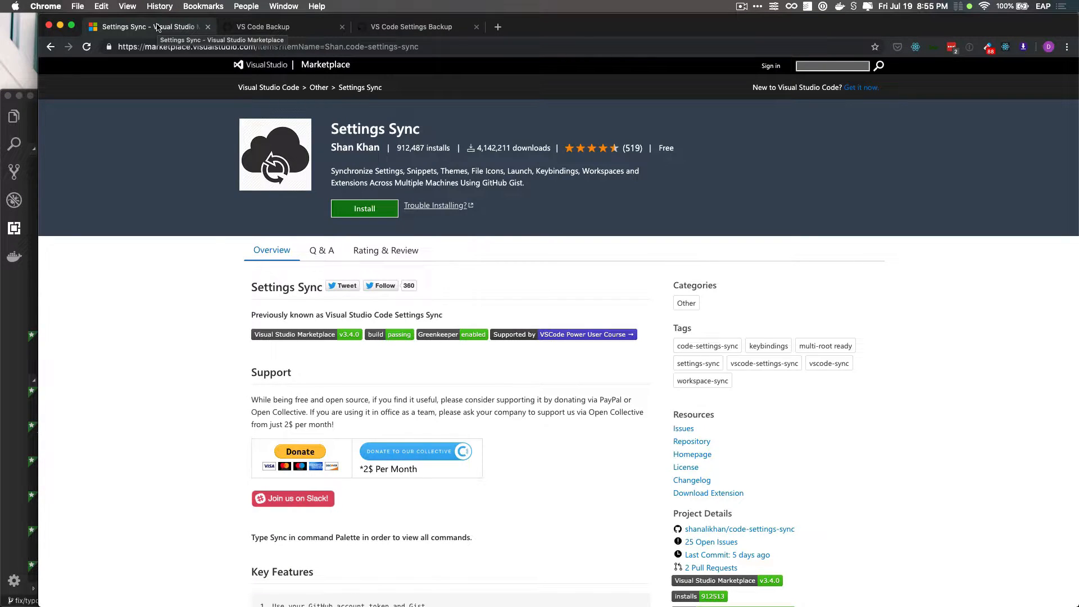
double_click(493, 148)
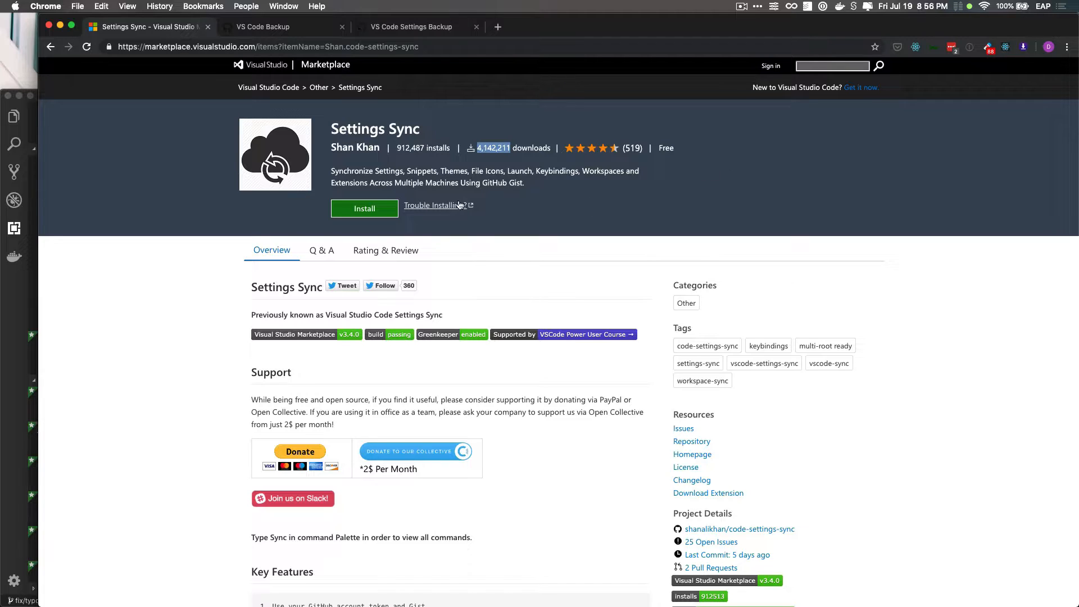
left_click(359, 210)
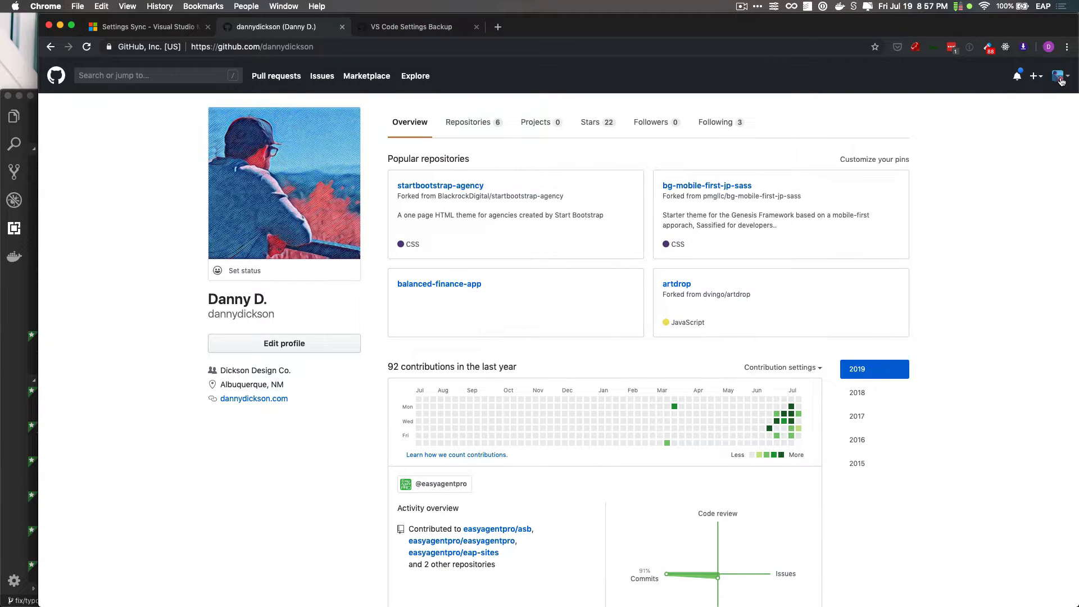
Open the personal access tokens page in the GitHub account's developer settings
left_click(1062, 77)
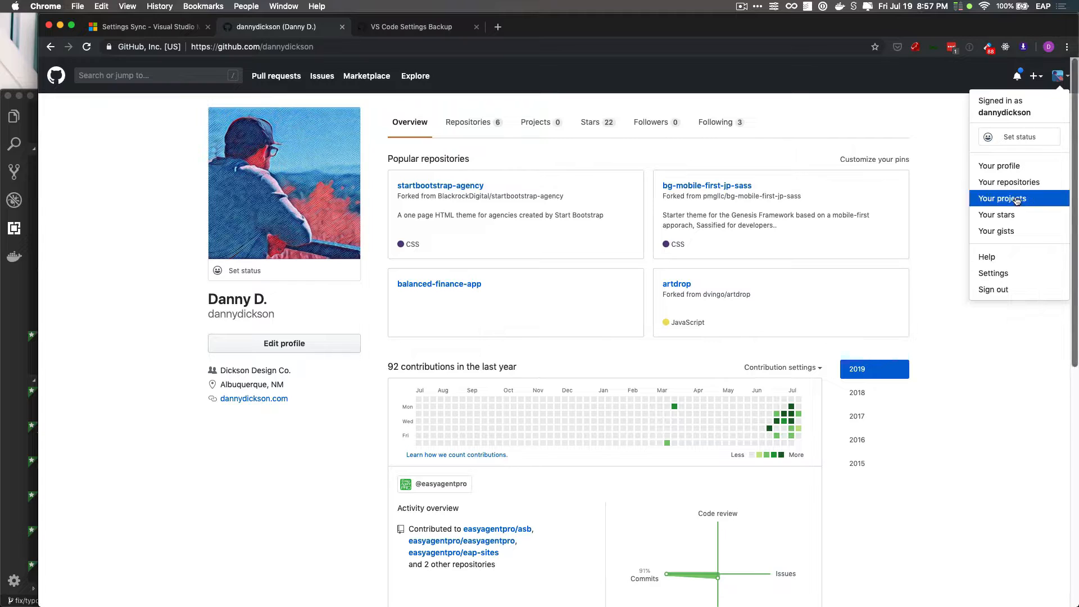
left_click(1002, 273)
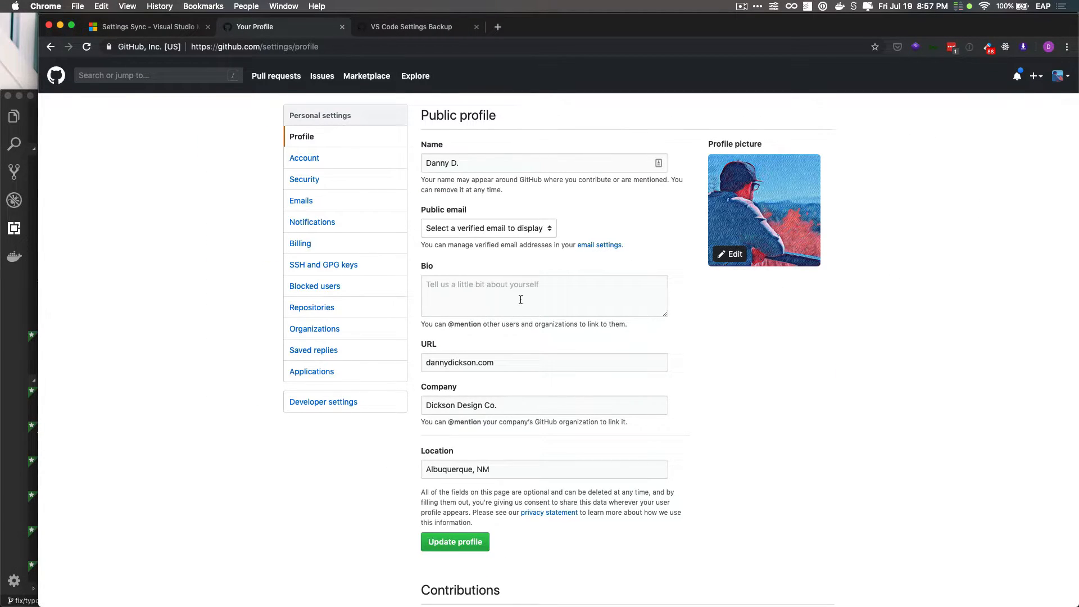
left_click(1057, 77)
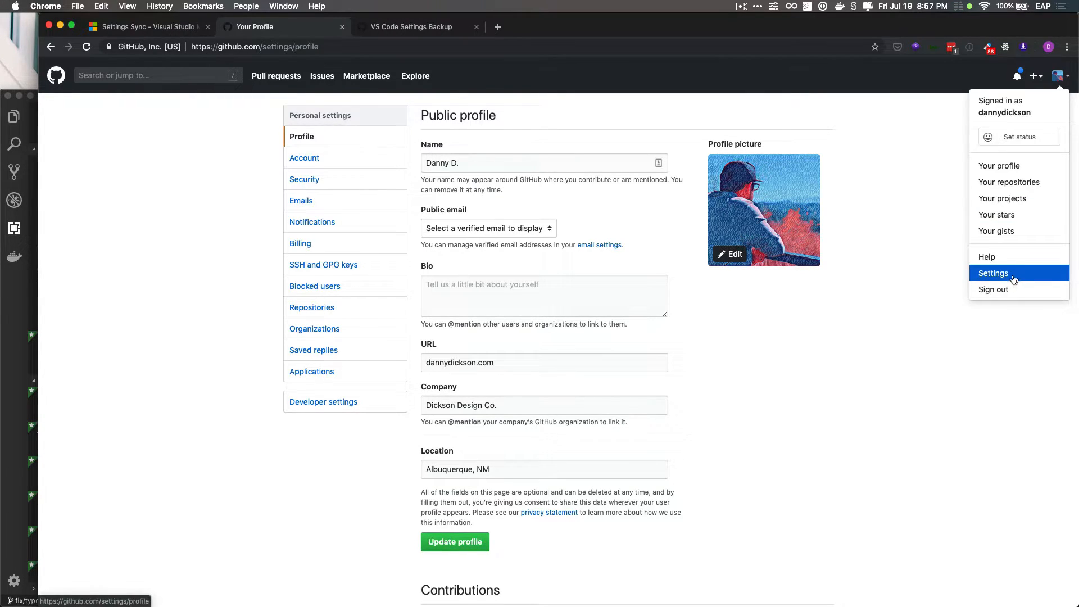
left_click(883, 355)
left_click(313, 402)
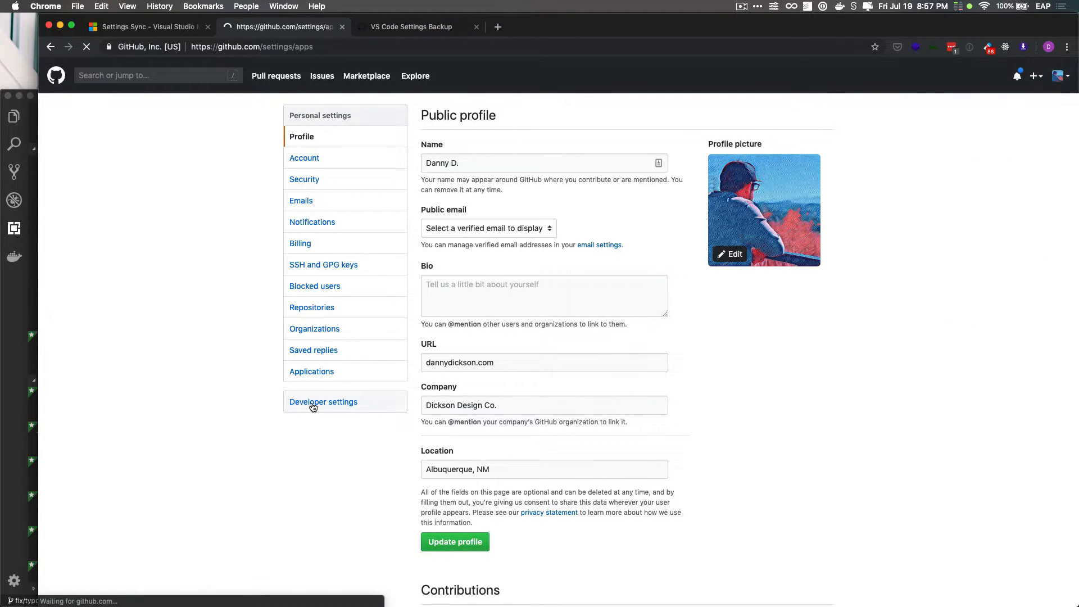
left_click(325, 191)
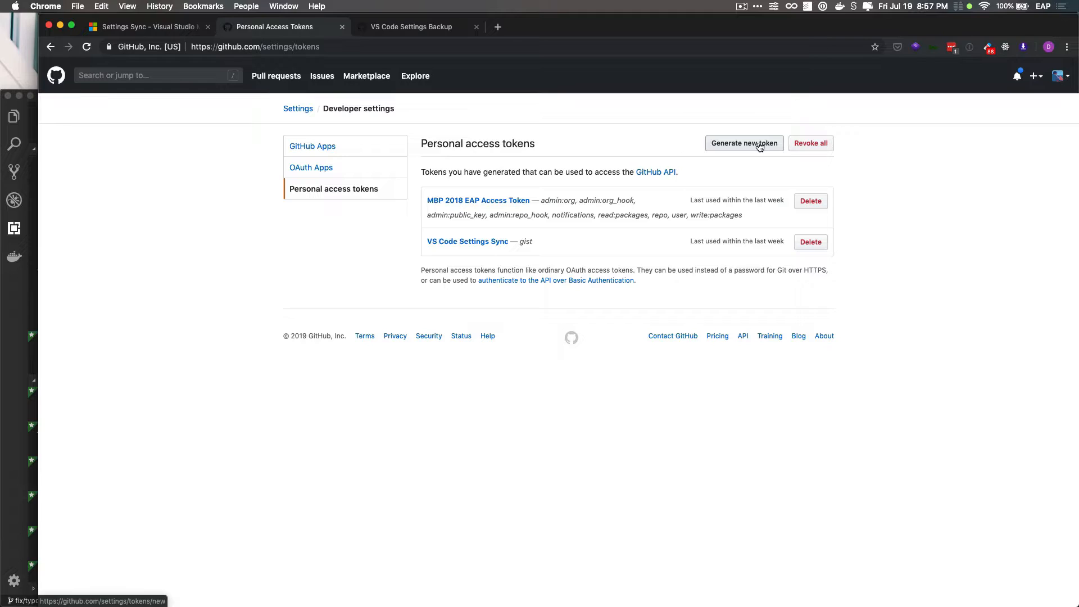
Open the VS Code Settings Sync access token and examine its note and selected scopes
left_click(482, 241)
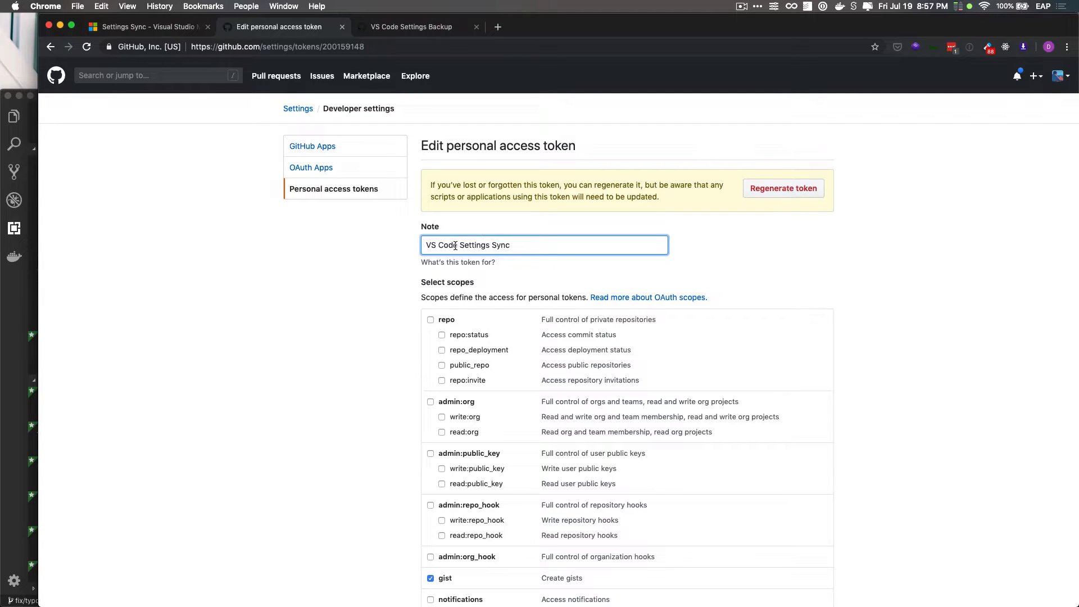
left_click(886, 271)
scroll(893, 289, "down", 1)
scroll(892, 289, "down", 2)
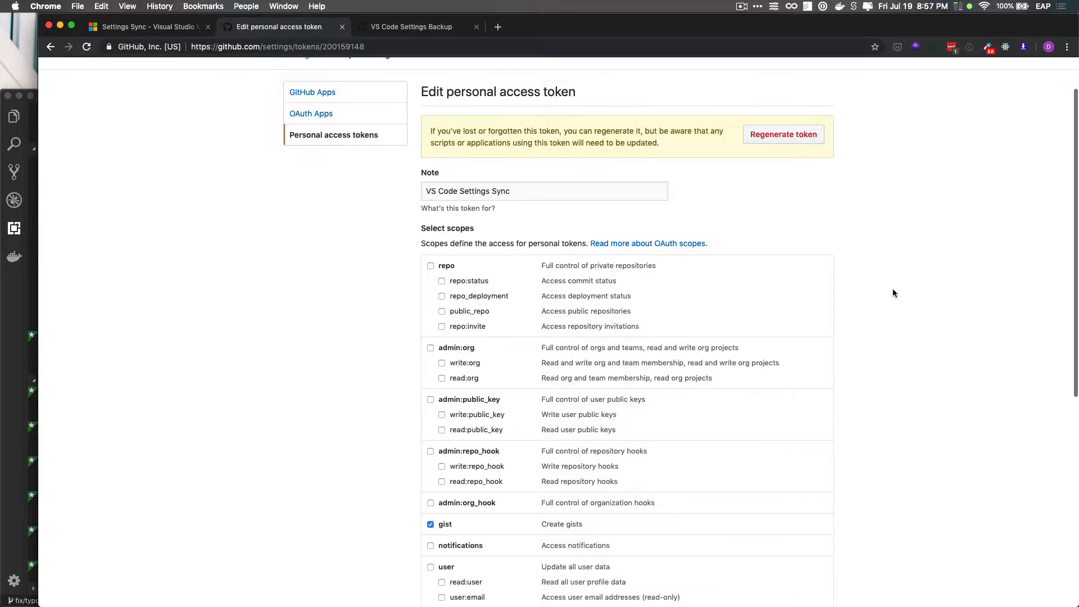
scroll(892, 289, "down", 3)
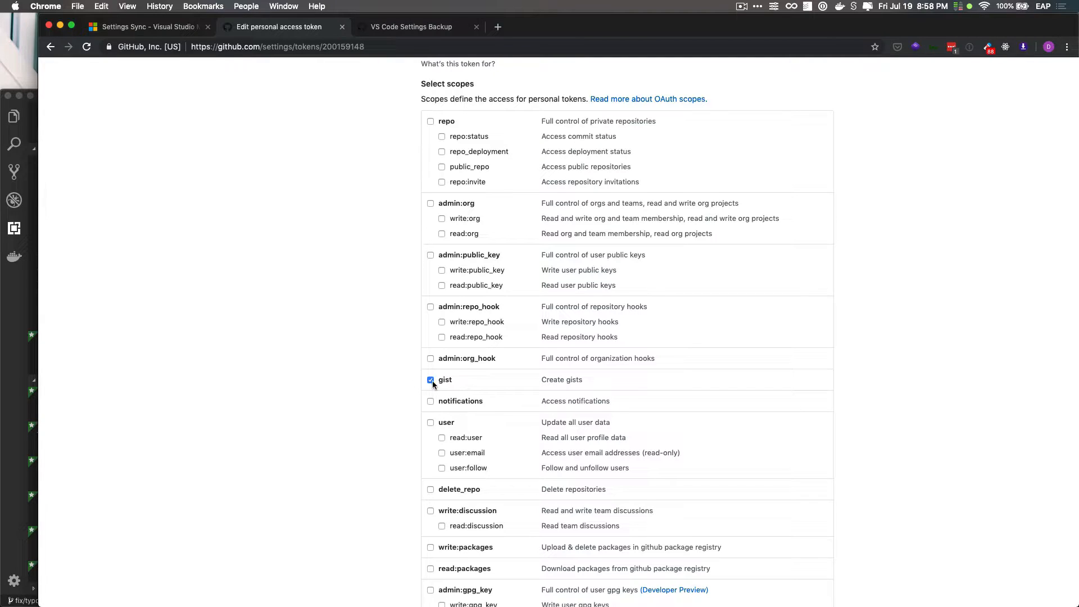
scroll(439, 388, "down", 5)
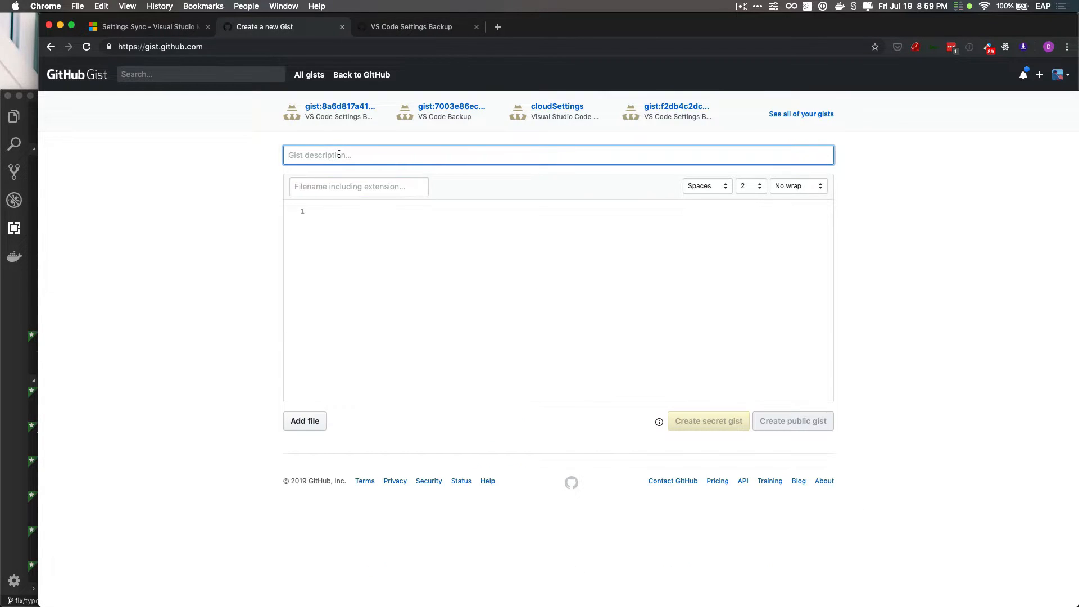
Create a secret gist with the description "VS Code Settings Backup" and a single period as its content
type("VS Code")
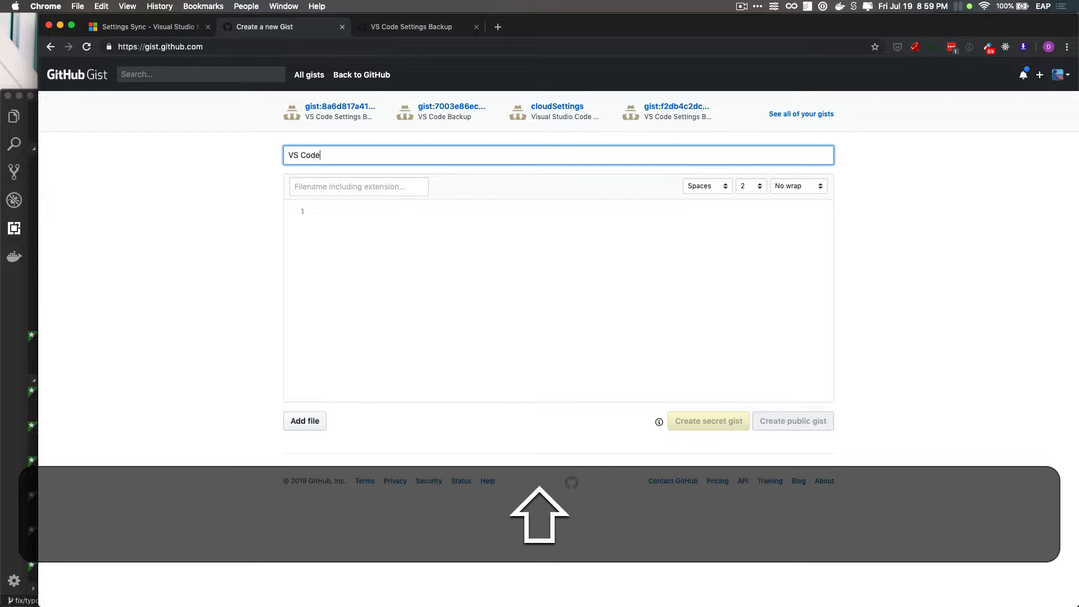
type(" Settings Backup")
key("Tab")
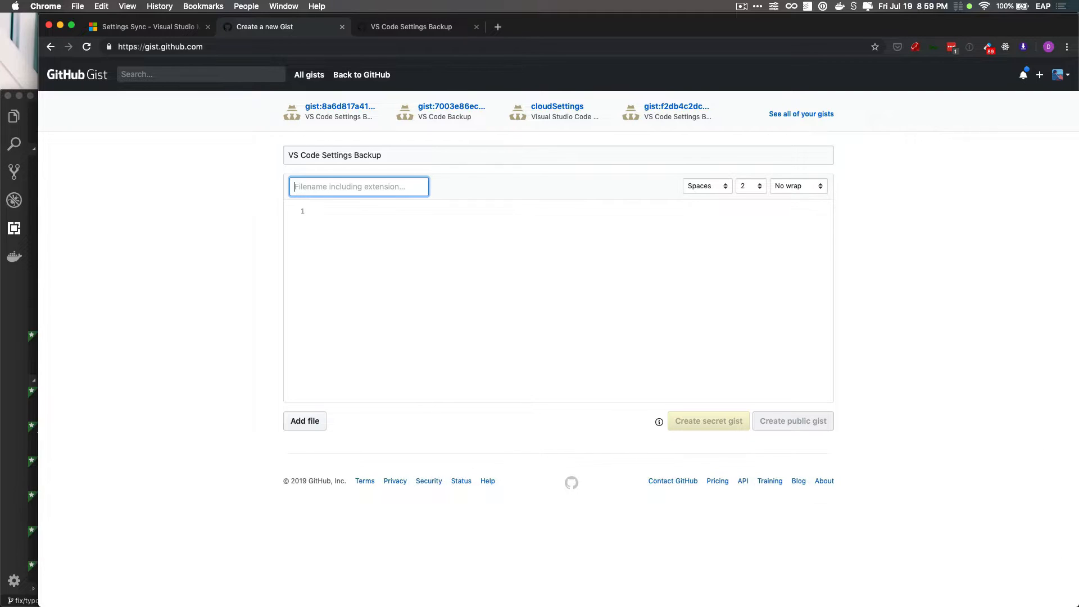
left_click(349, 213)
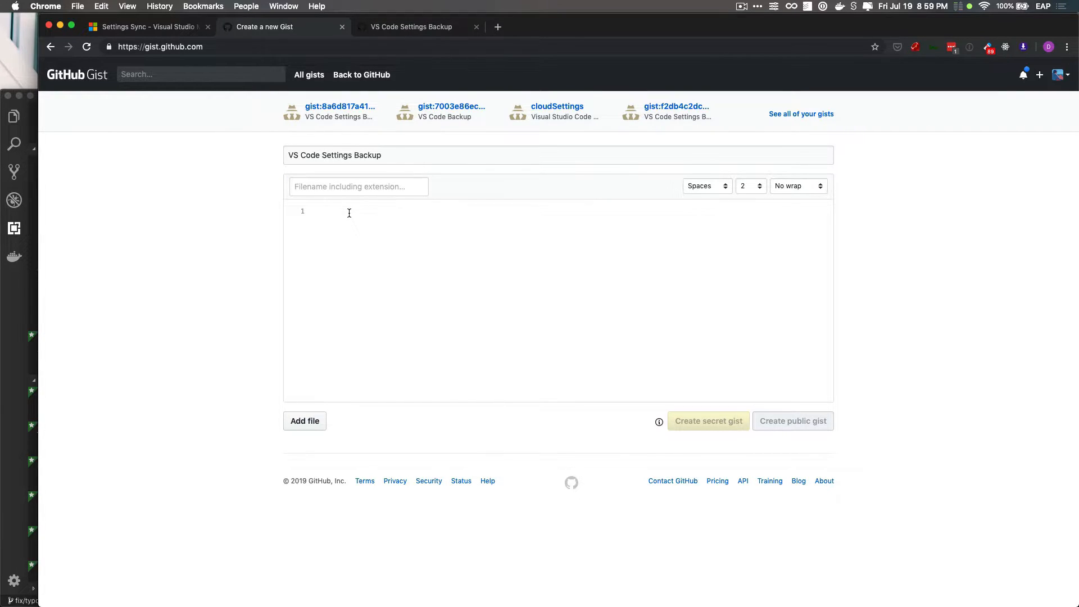
type(".")
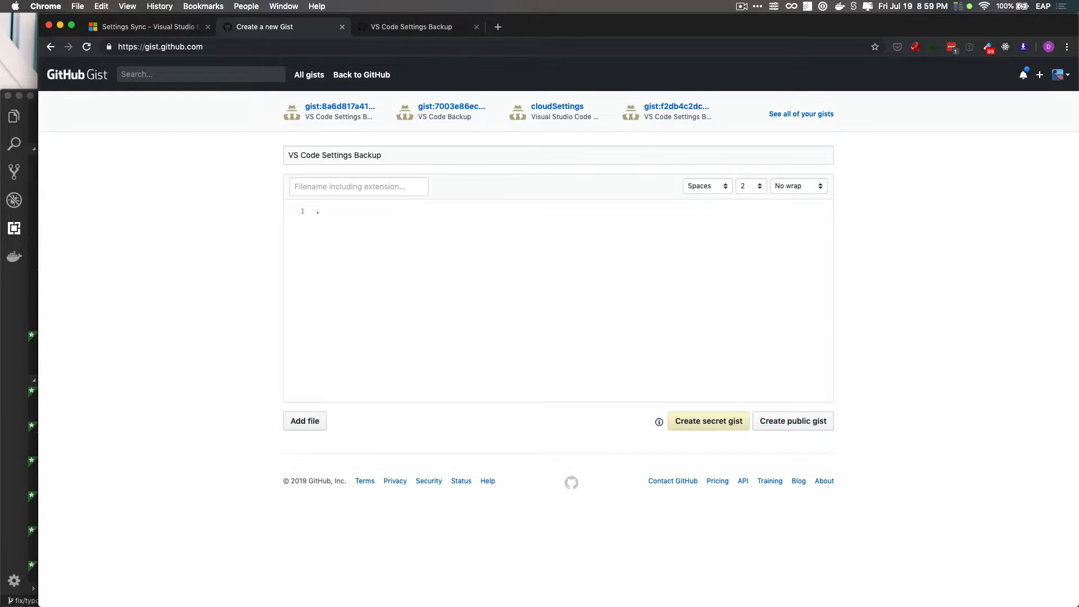
key("BackSpace")
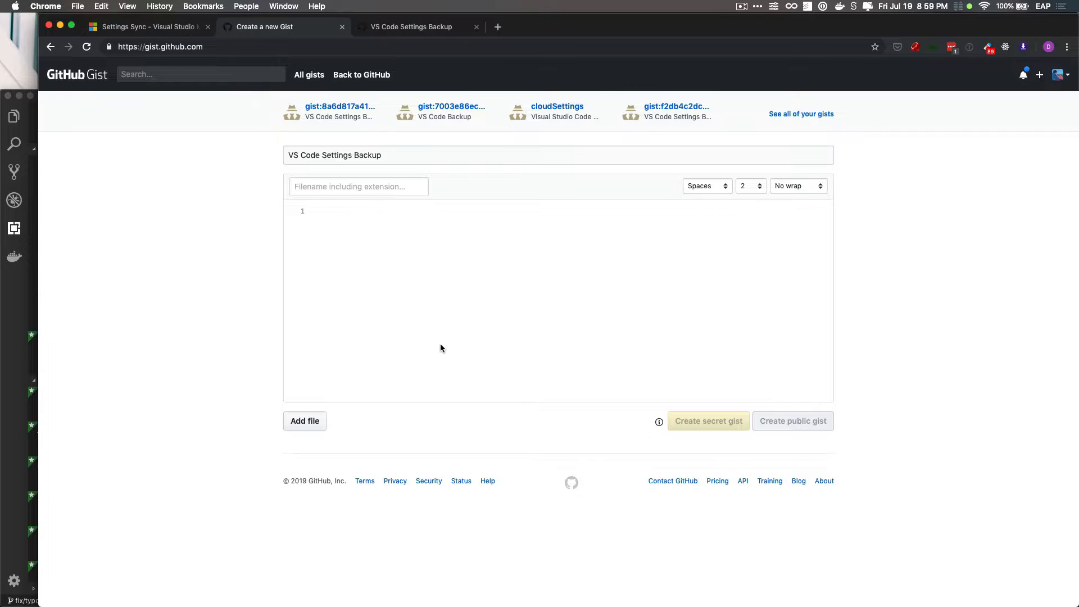
type(".")
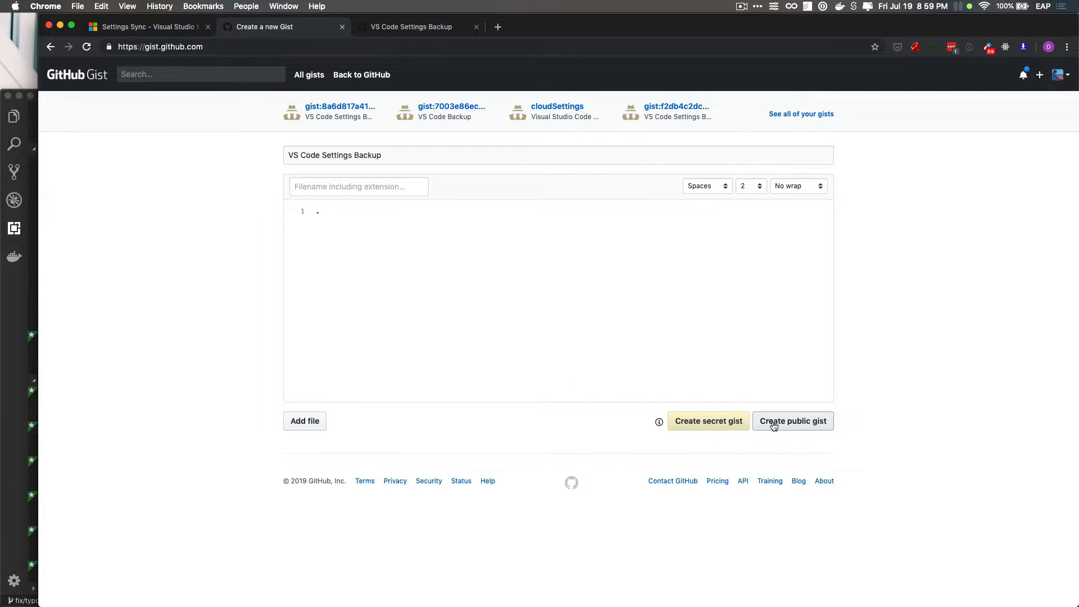
left_click(698, 426)
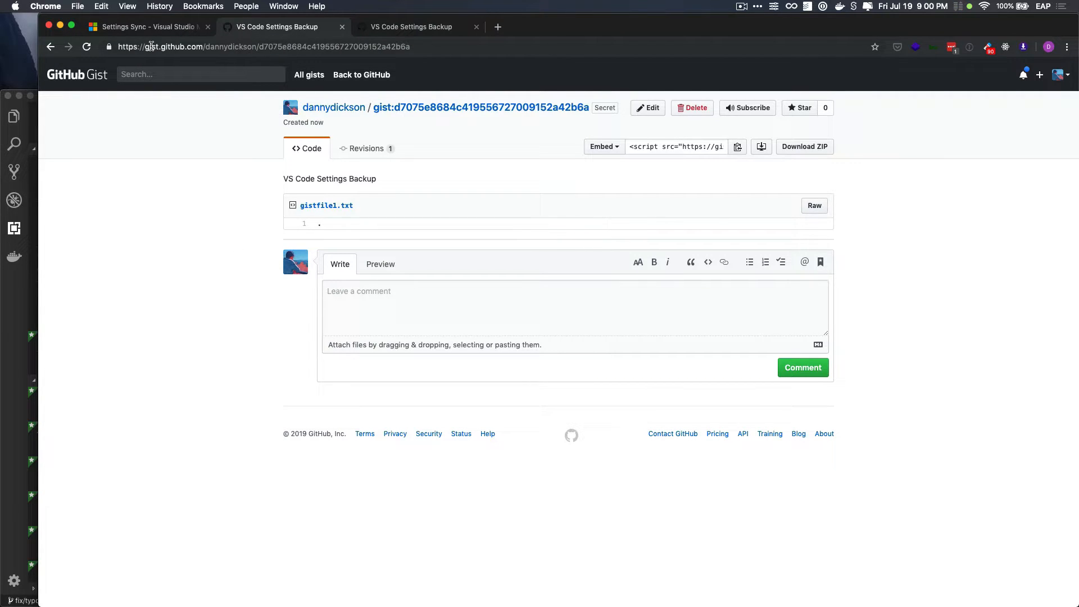
Copy the new gist's ID from its web address
double_click(242, 47)
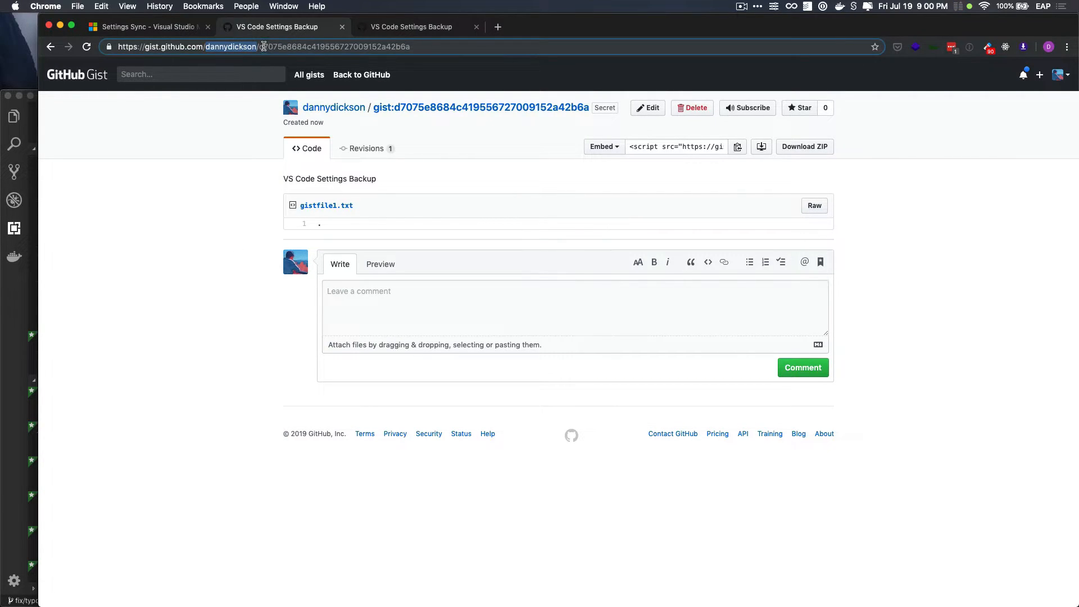
double_click(303, 46)
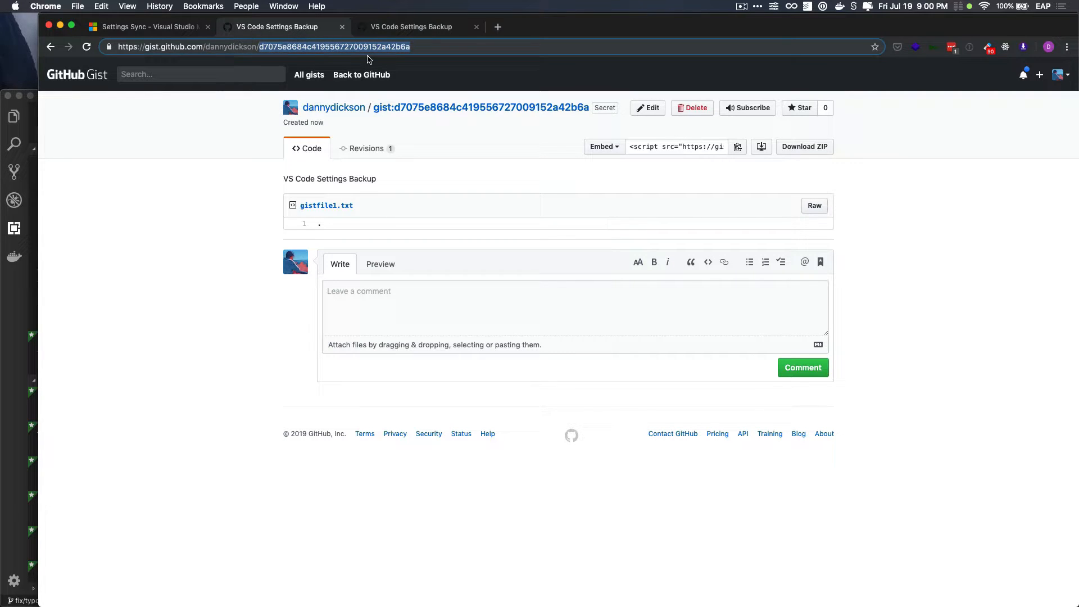
key("super")
Switch to VS Code and open Settings Sync's configuration page with the Gist ID and Access Token fields
left_click(166, 32)
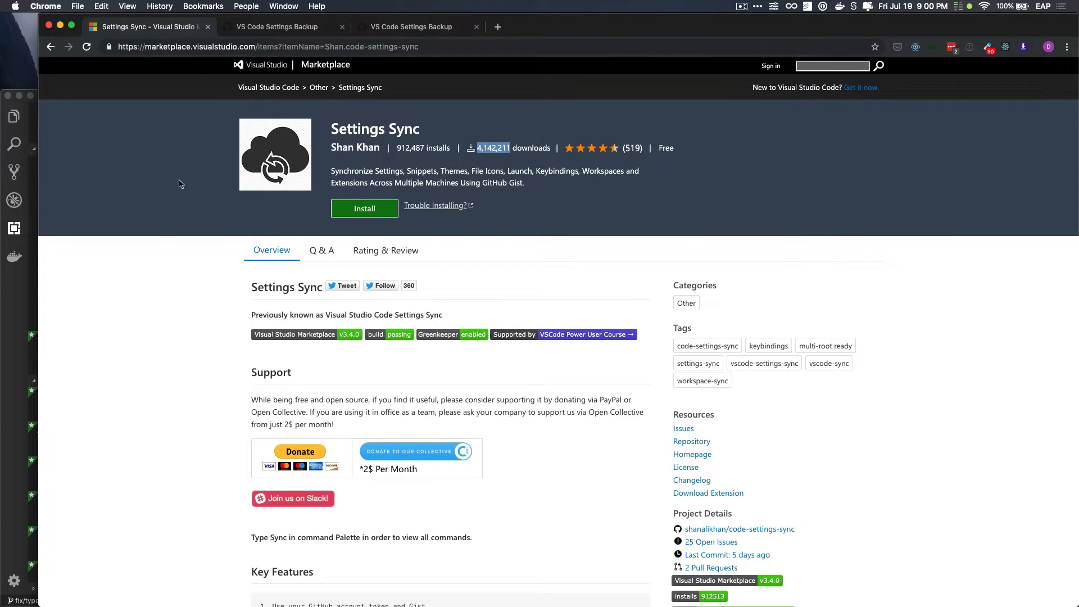
left_click(15, 300)
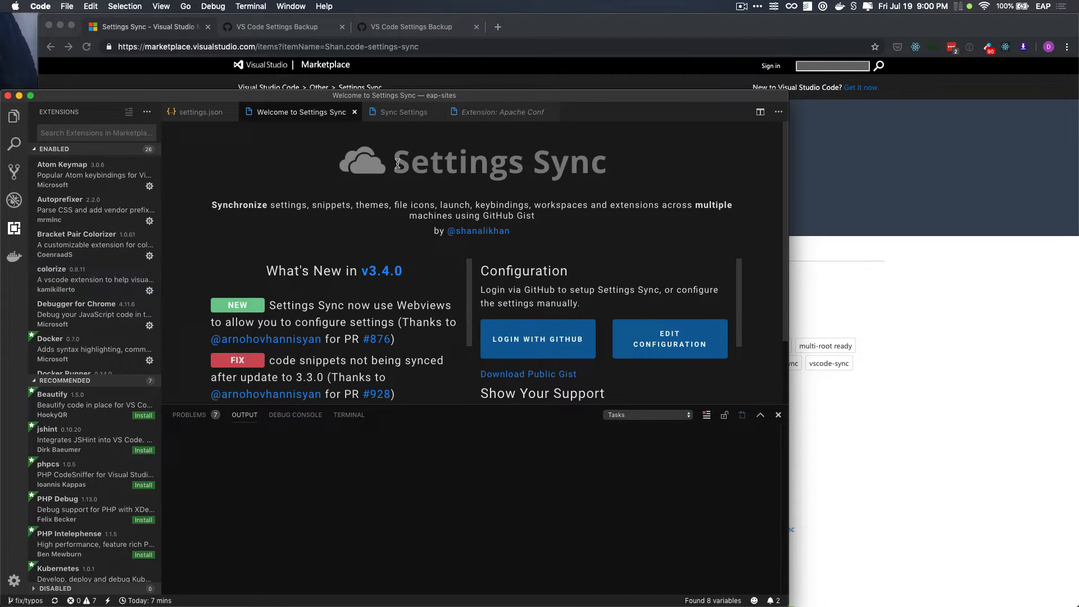
scroll(592, 178, "down", 1)
scroll(591, 178, "down", 3)
scroll(593, 178, "down", 1)
scroll(595, 182, "up", 1)
left_click(674, 264)
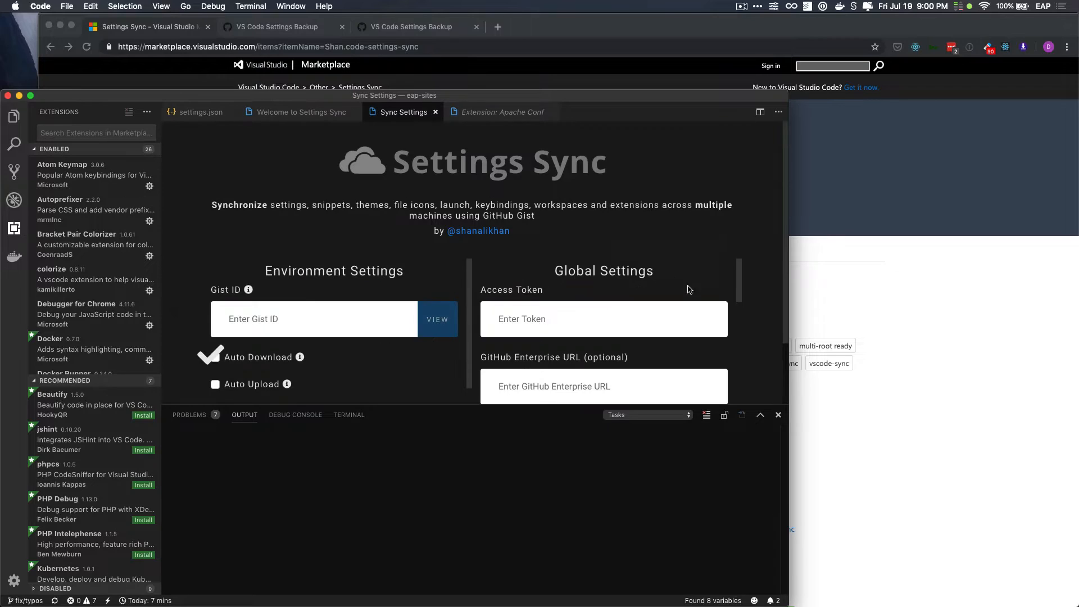
scroll(685, 251, "down", 1)
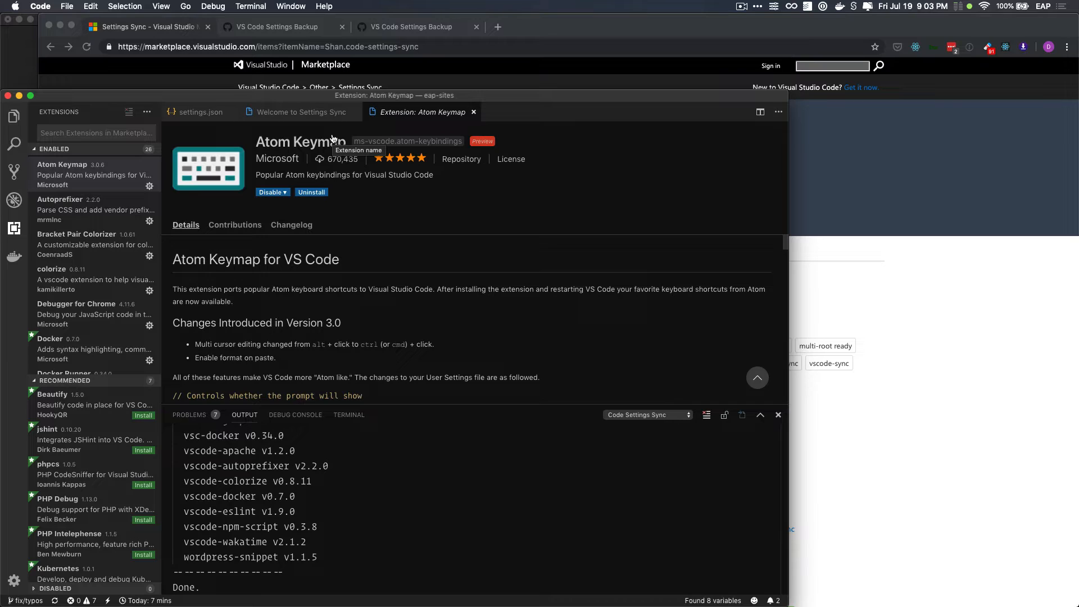
Upload the current configuration with Sync: Update/Upload Settings and enlarge the output area to review the upload summary
left_click(162, 7)
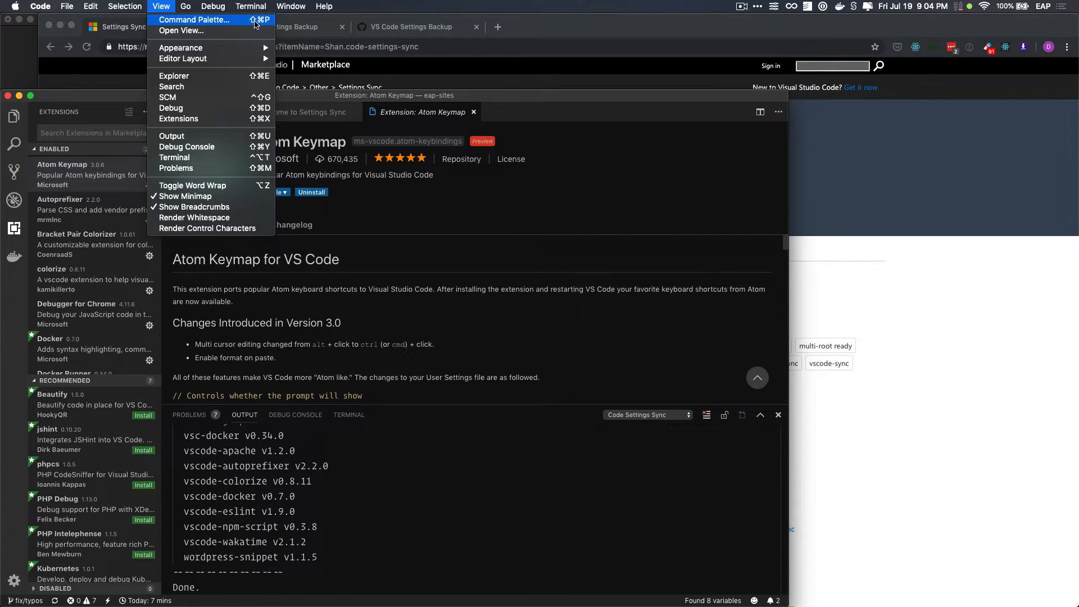
left_click(530, 99)
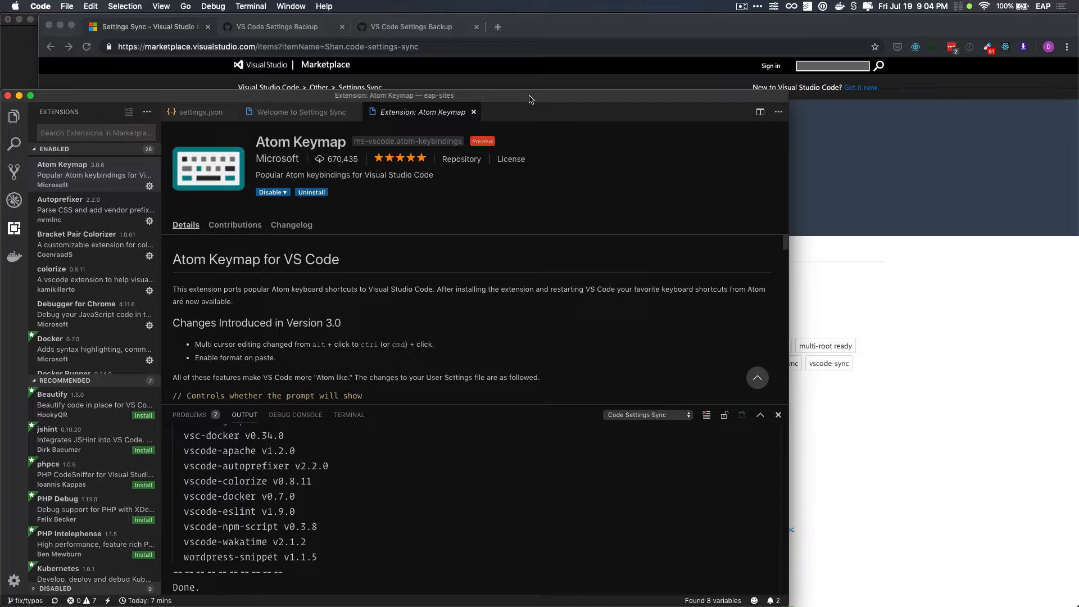
key("shift+super+p")
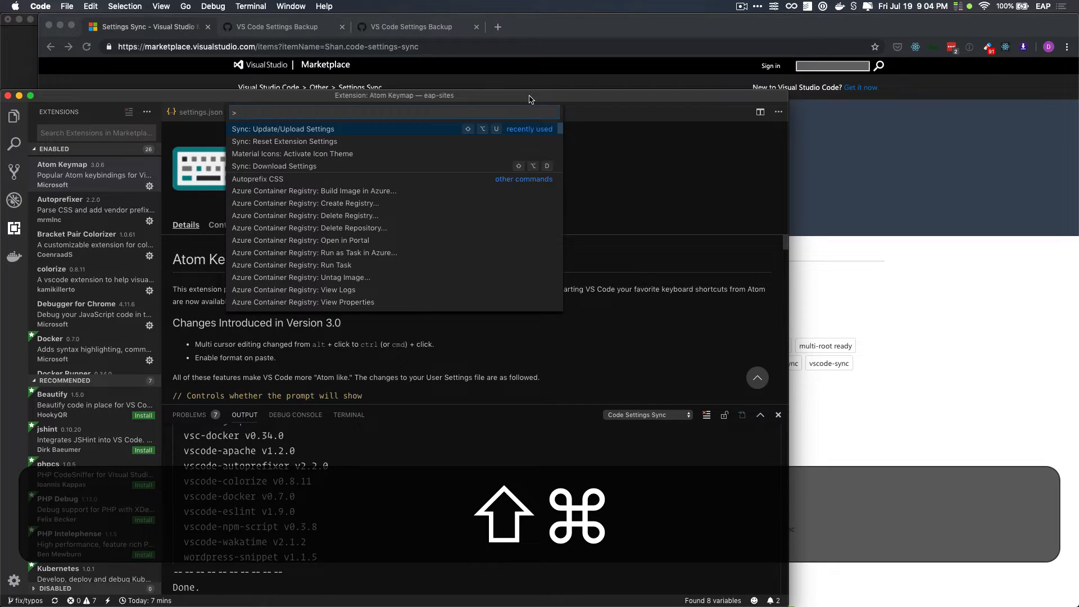
type("sync")
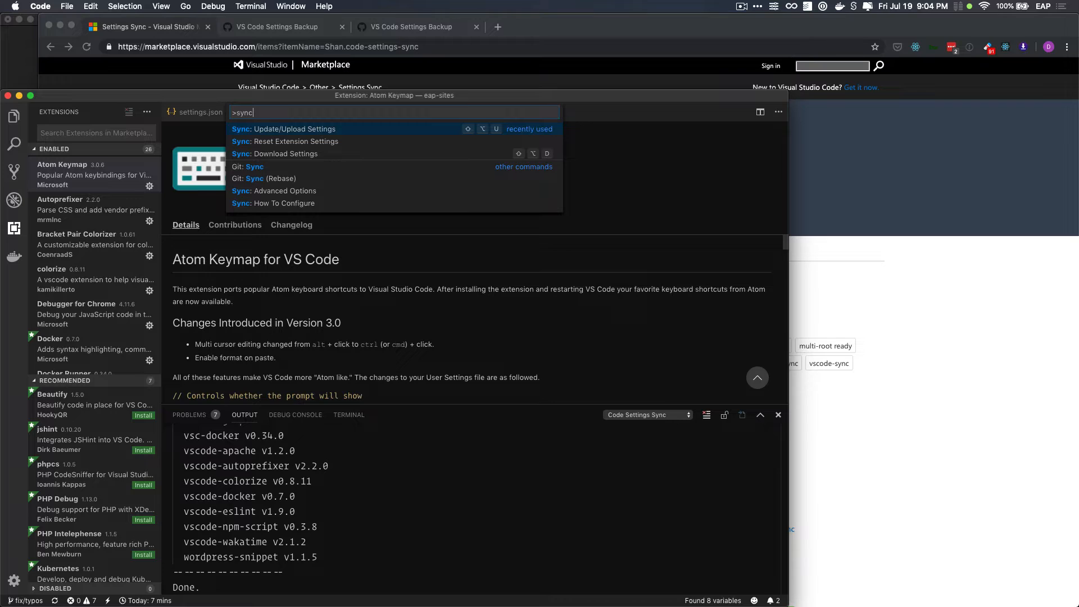
left_click(274, 133)
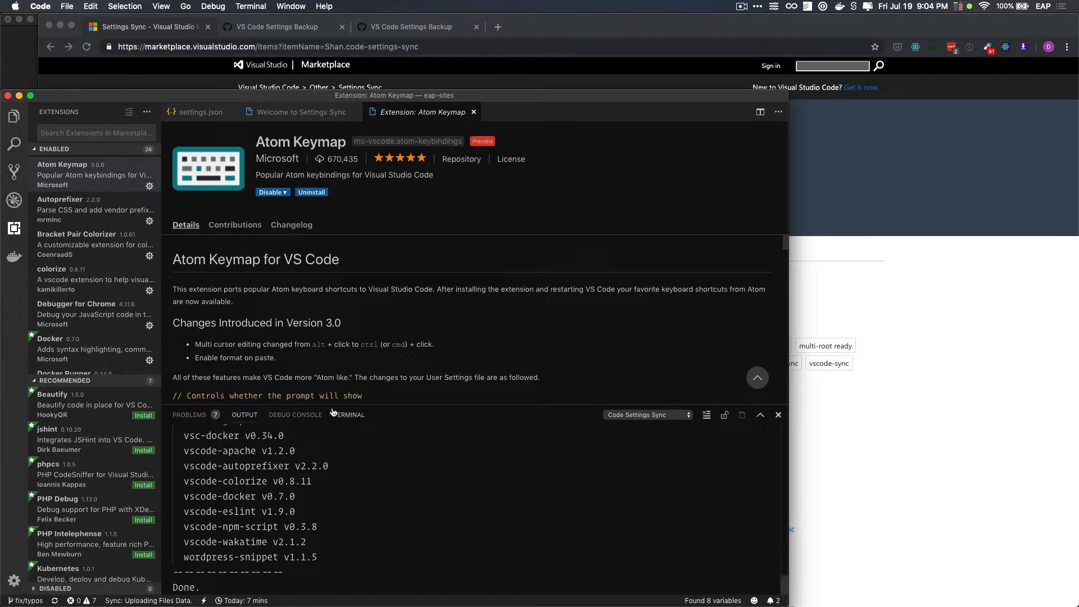
left_click_drag(368, 405, 361, 356)
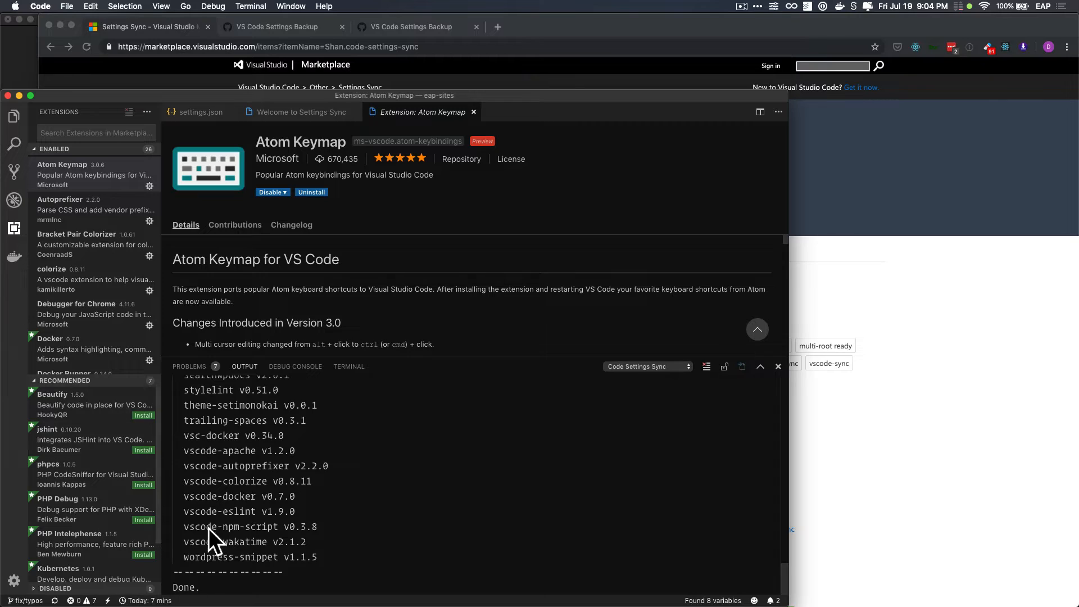
left_click_drag(174, 588, 211, 585)
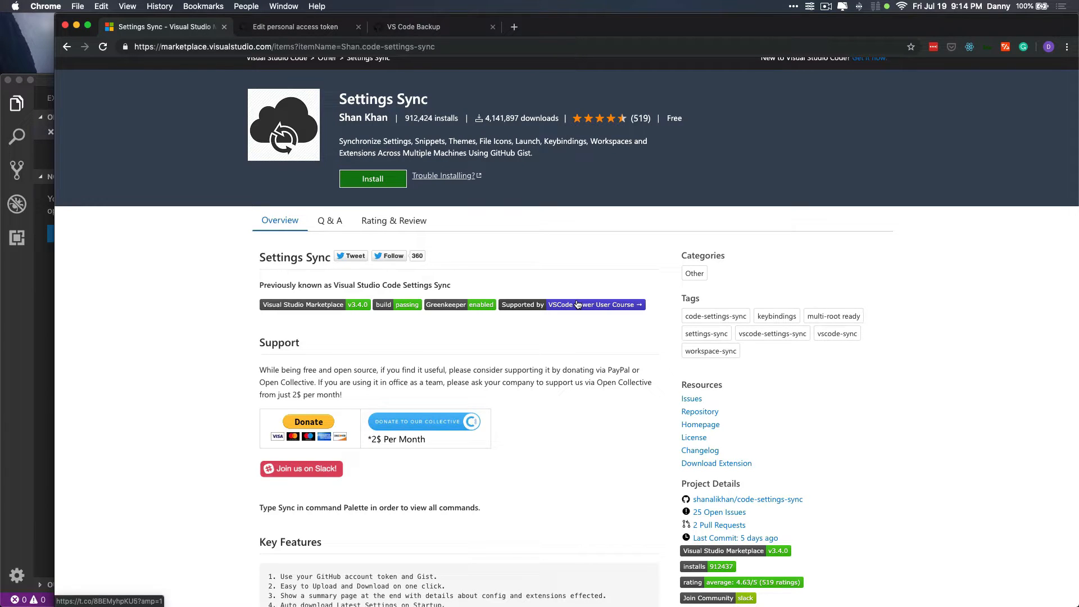
Switch to VS Code on the second machine and examine the contents of settings.json and the installed extensions
left_click(25, 286)
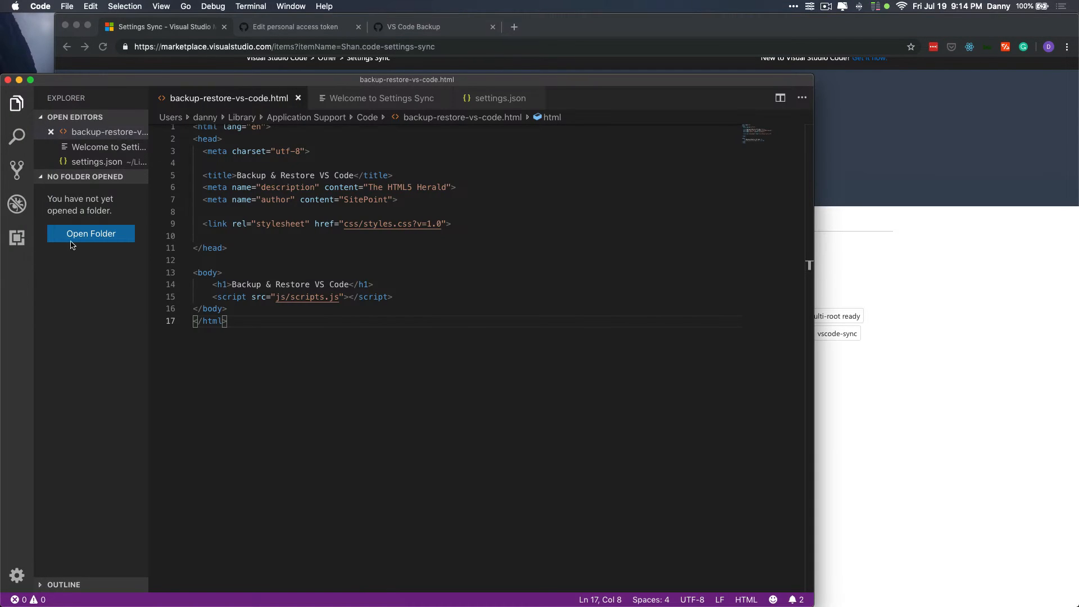
left_click(490, 99)
left_click_drag(223, 162, 187, 130)
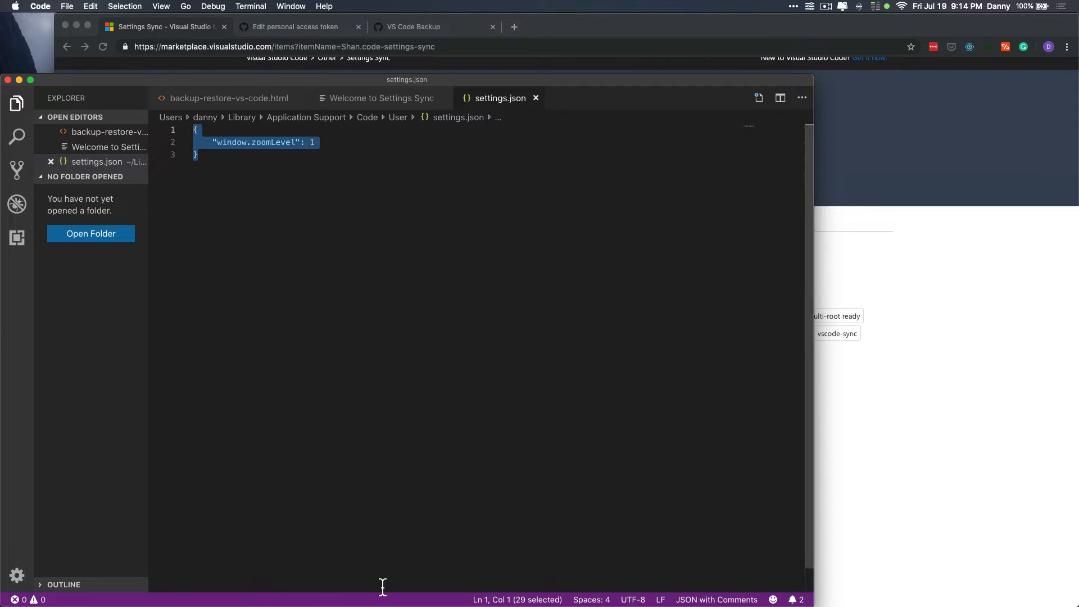
left_click(17, 238)
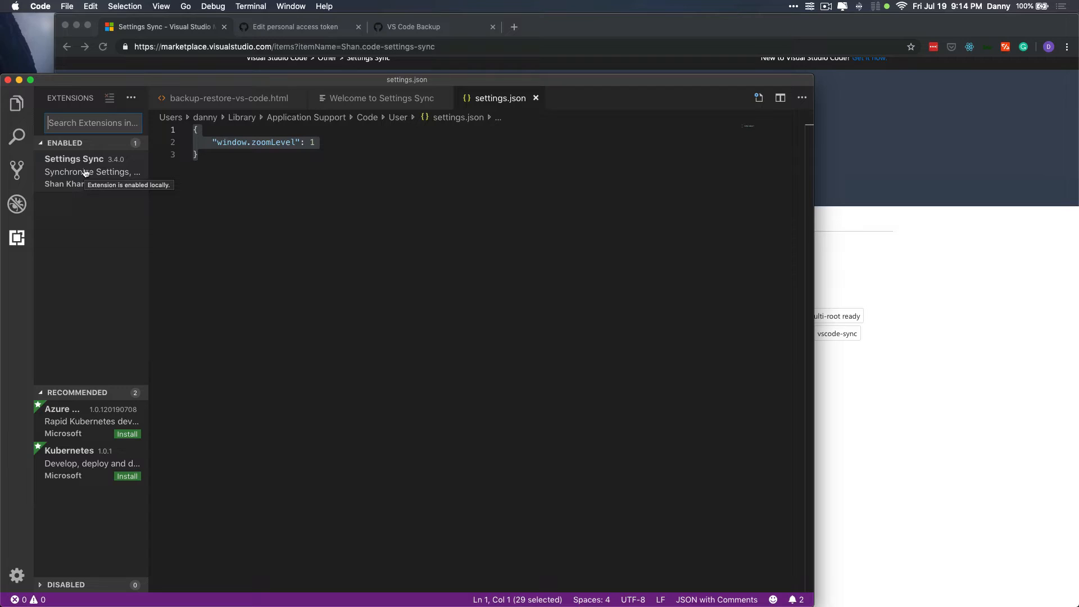
Review the Settings Sync marketplace page in Chrome and return to VS Code
left_click(127, 28)
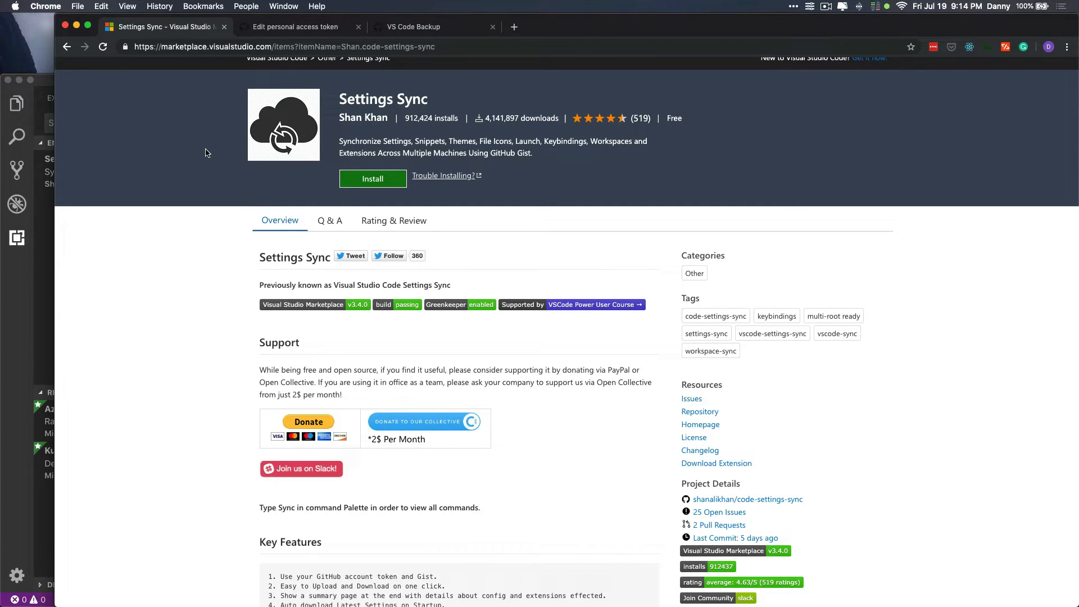
scroll(207, 185, "down", 1)
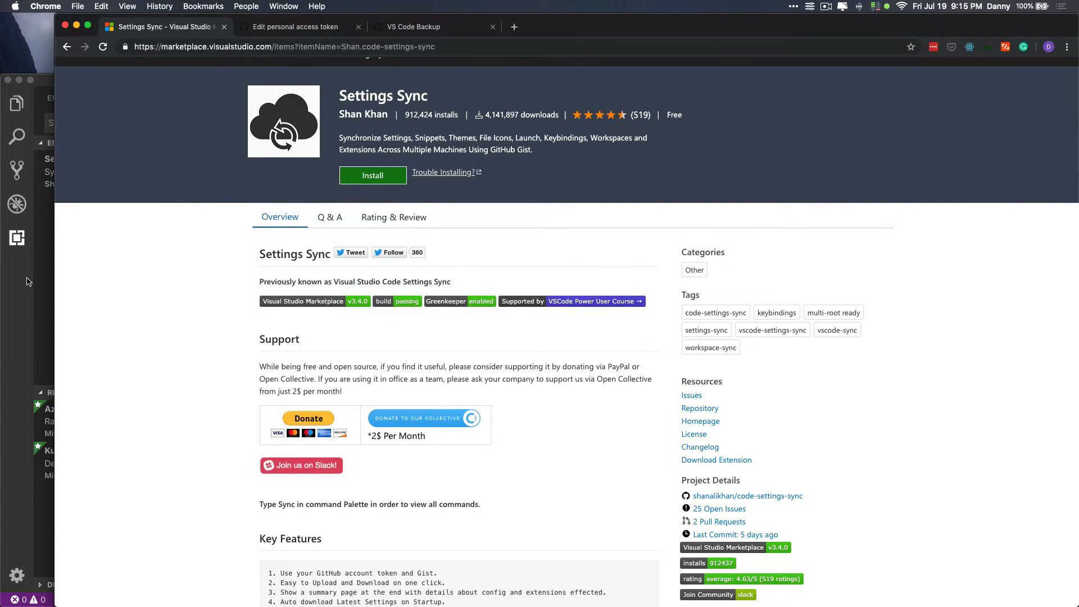
left_click(32, 284)
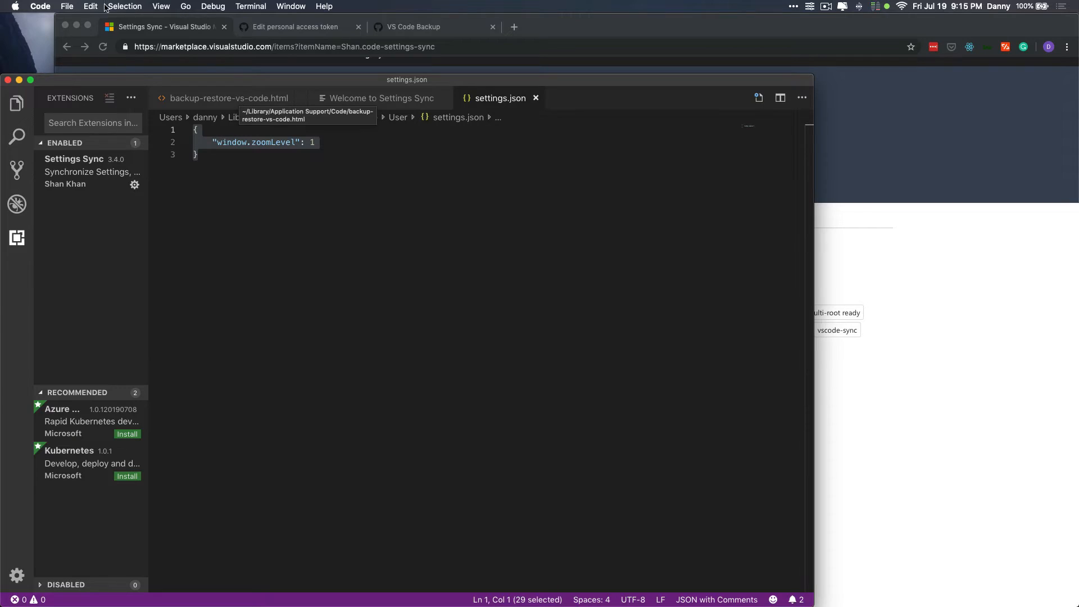
Run Sync: Download Settings and open the Settings Sync configuration form at its Access Token field
left_click(161, 6)
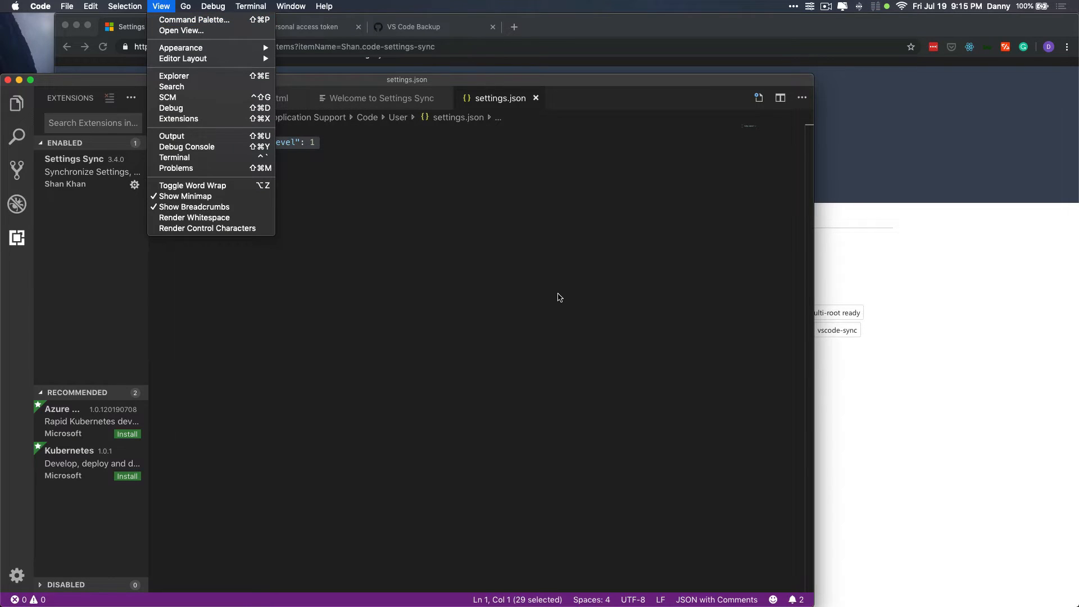
left_click(558, 298)
key("shift+super+p")
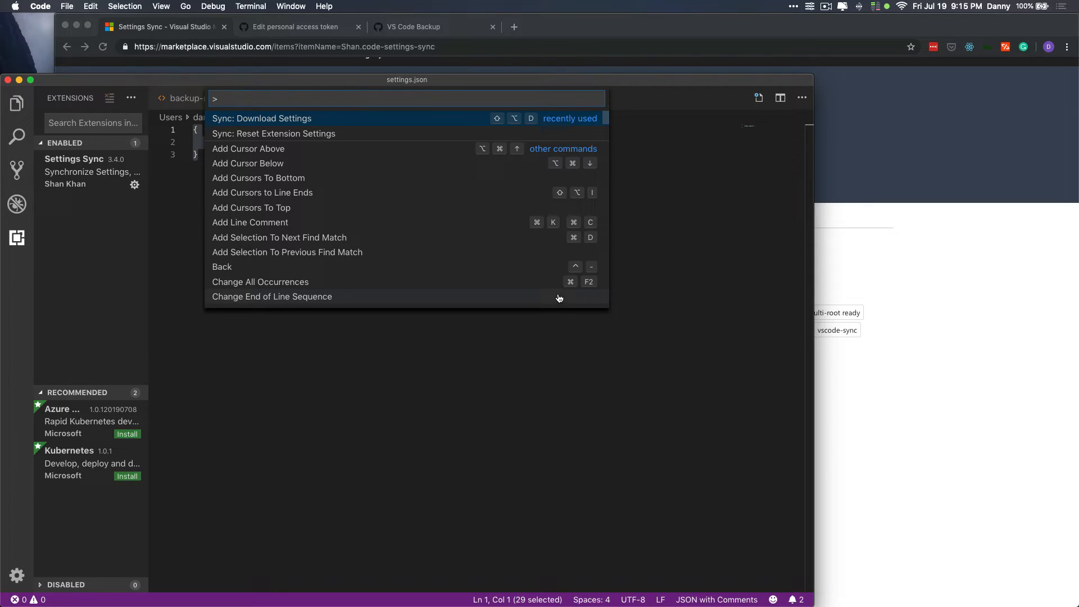
key("Return")
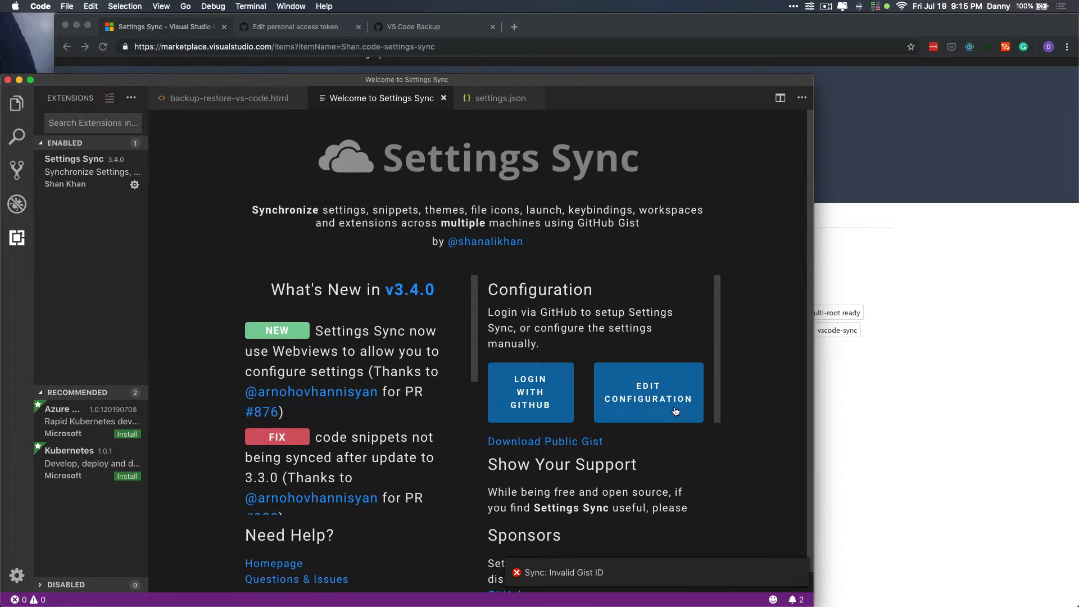
left_click(653, 394)
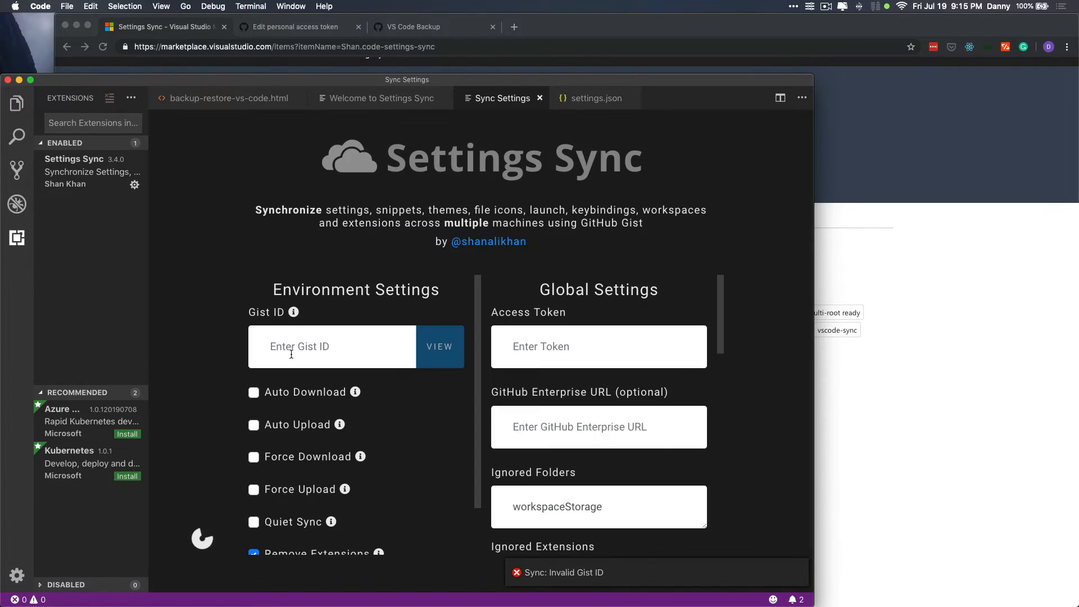
left_click(580, 346)
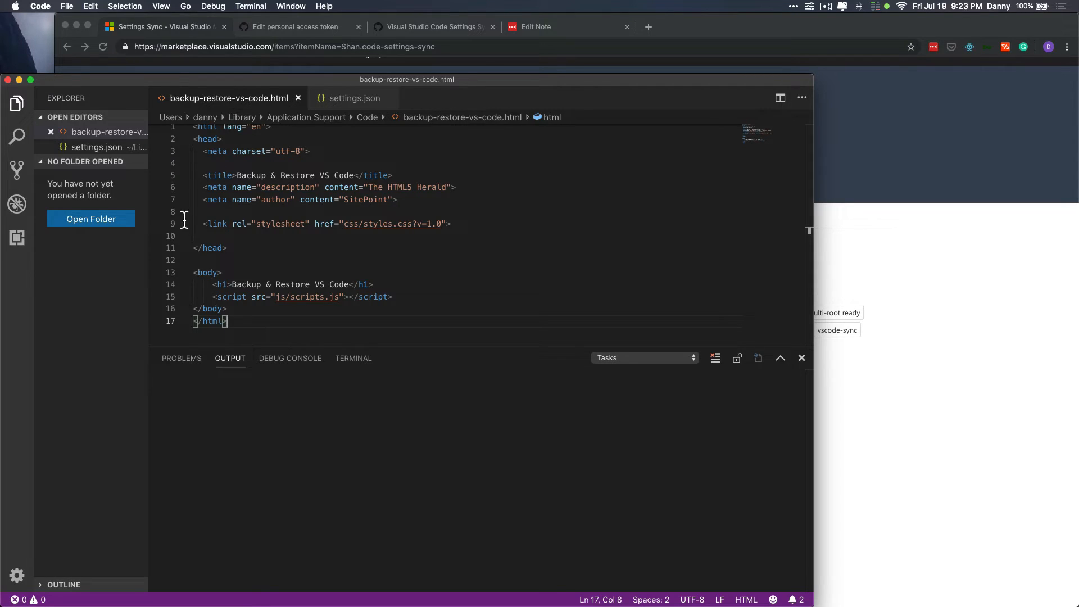
Download the backed-up settings and extensions with Sync: Download Settings and accept the reload to apply them
left_click(18, 240)
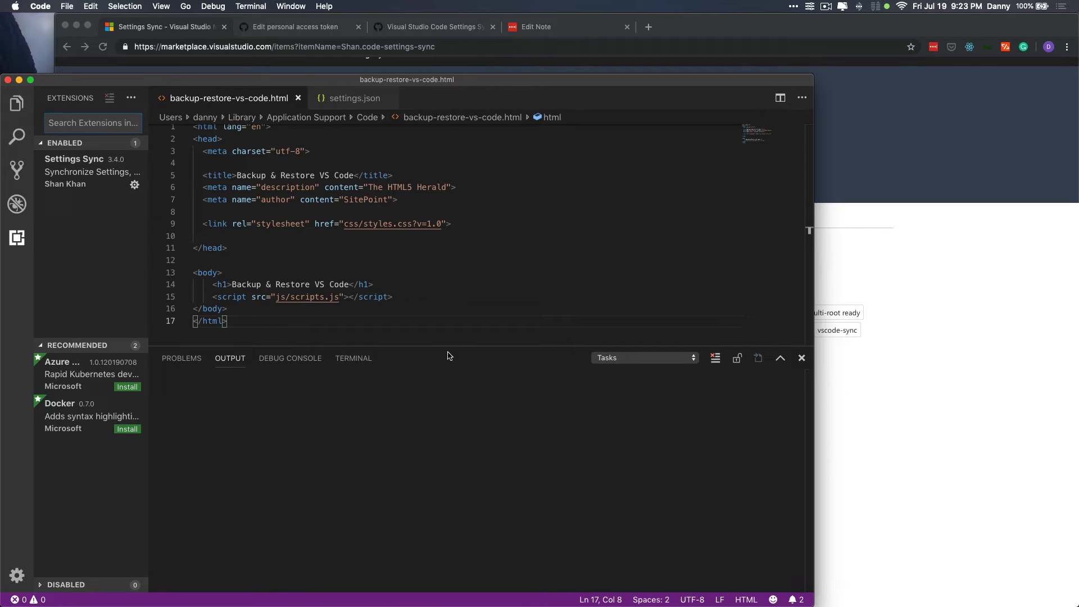
left_click(161, 6)
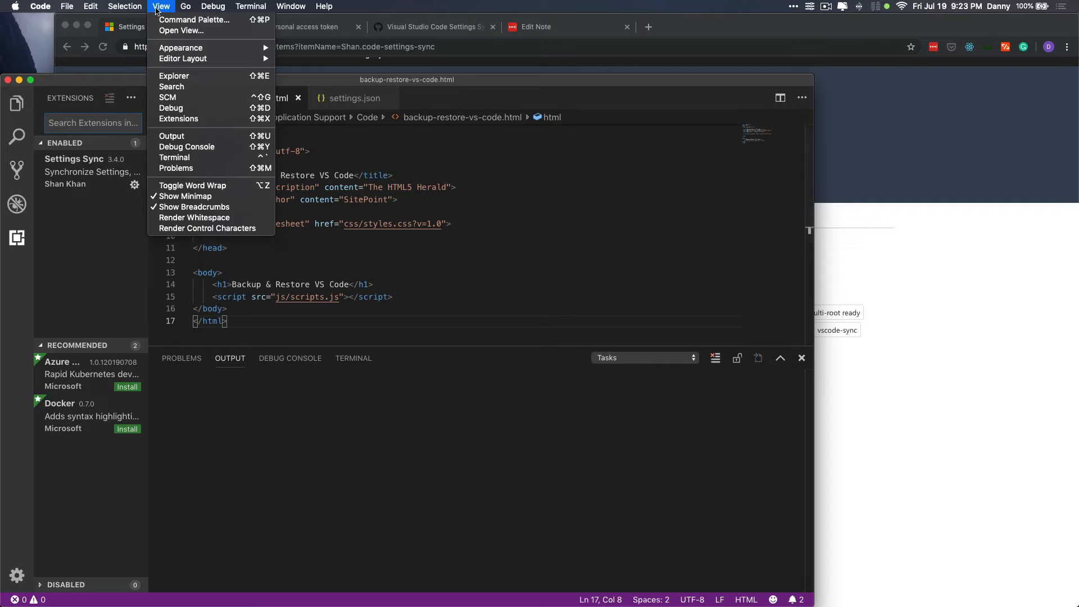
left_click(519, 97)
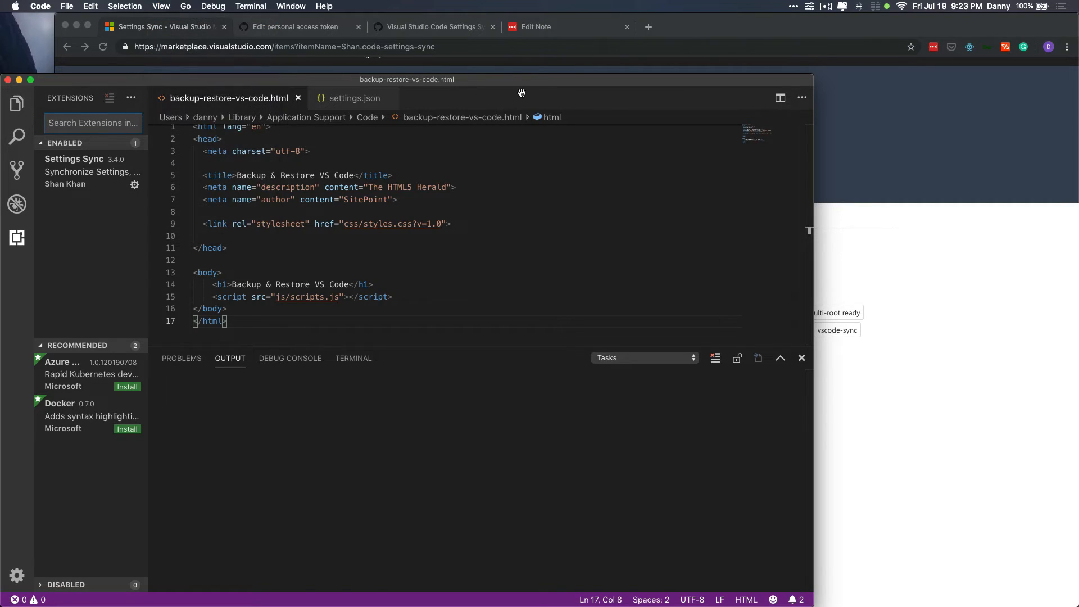
key("super+shift+p")
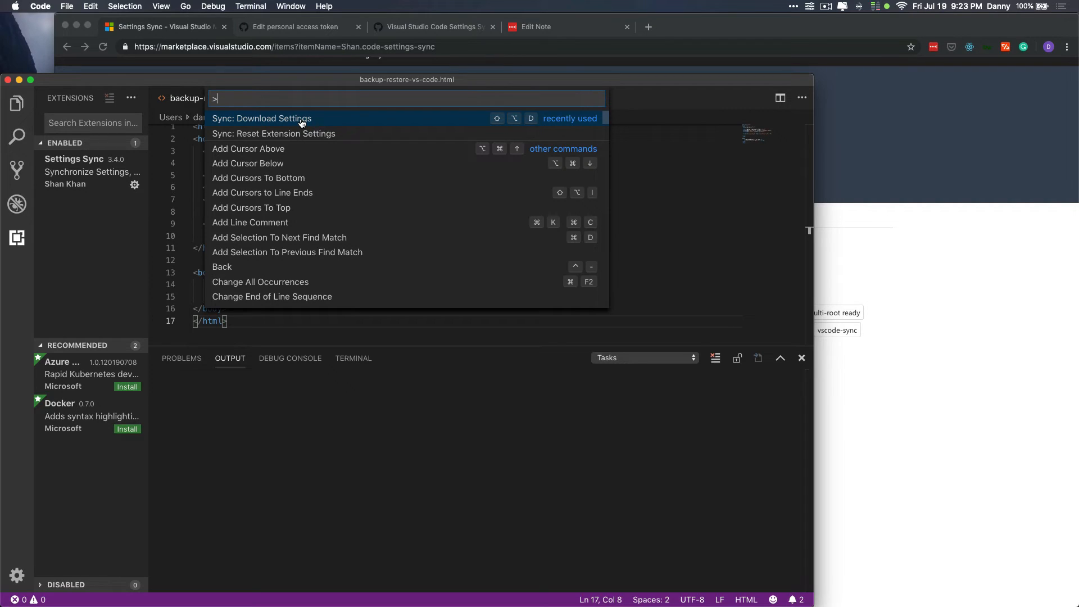
type("syn")
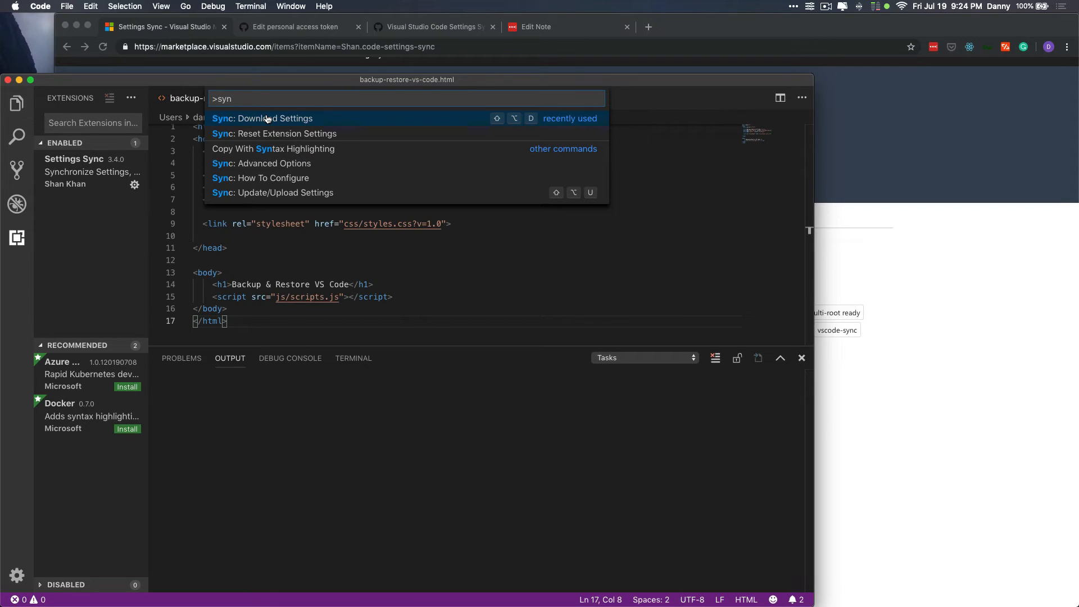
left_click(266, 118)
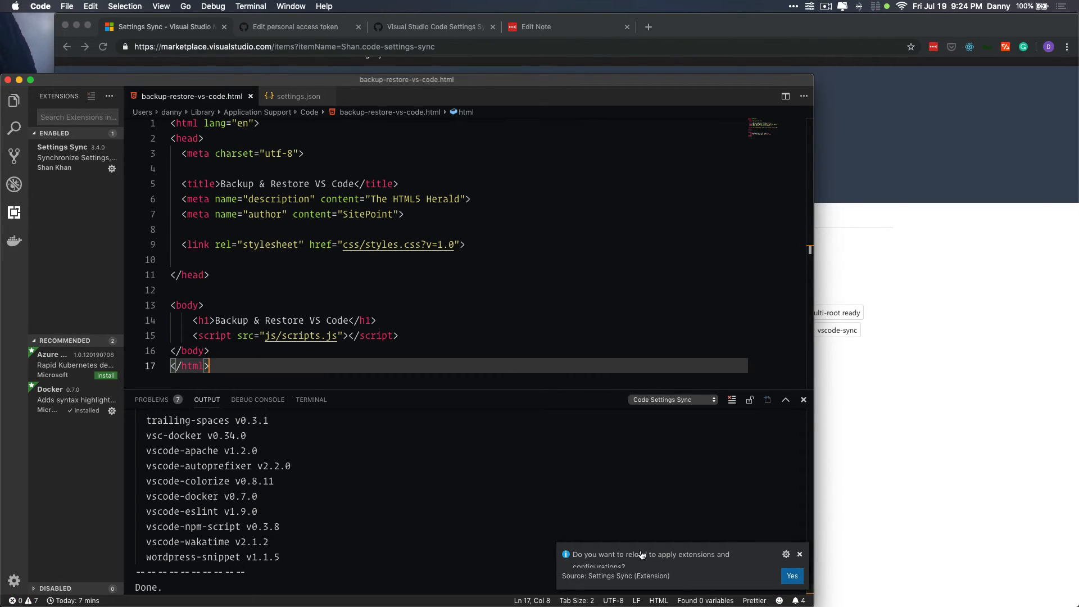
left_click(792, 576)
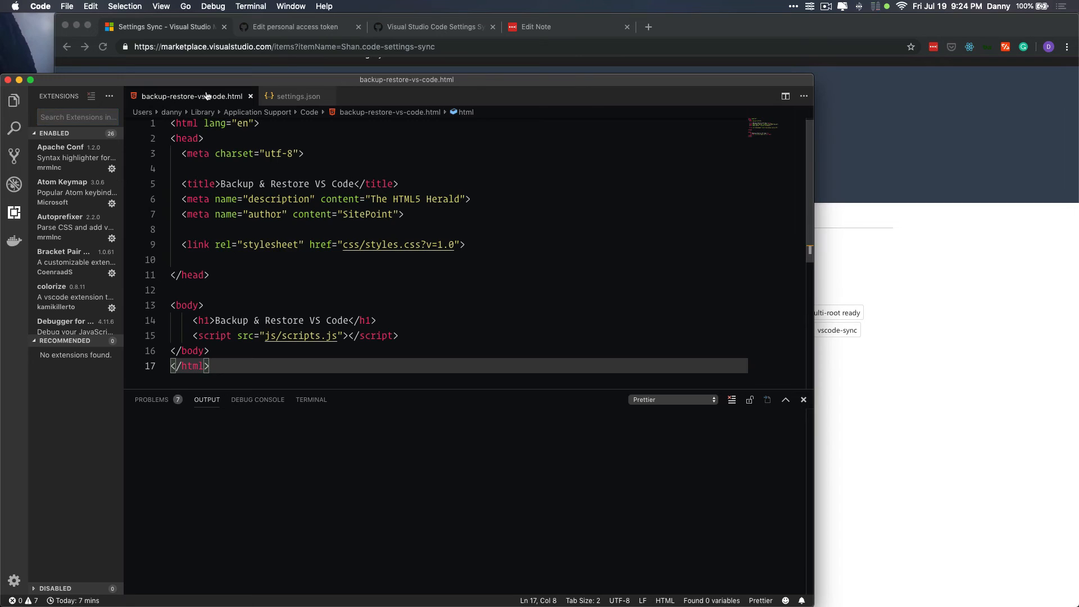
Close backup-restore-vs-code.html and examine the restored extensions list and settings.json
left_click(251, 96)
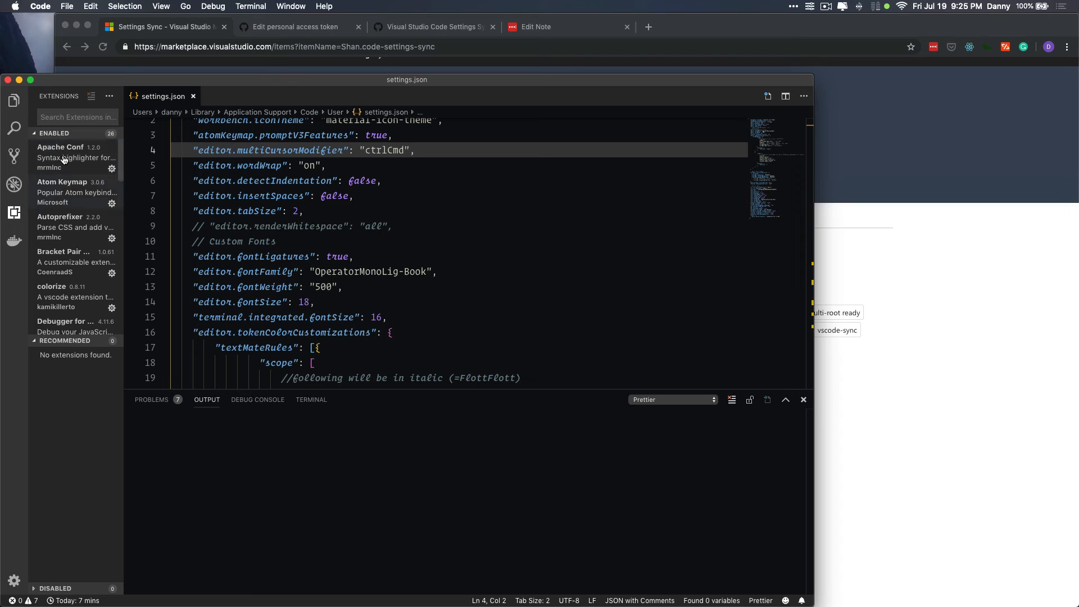
scroll(95, 236, "down", 10)
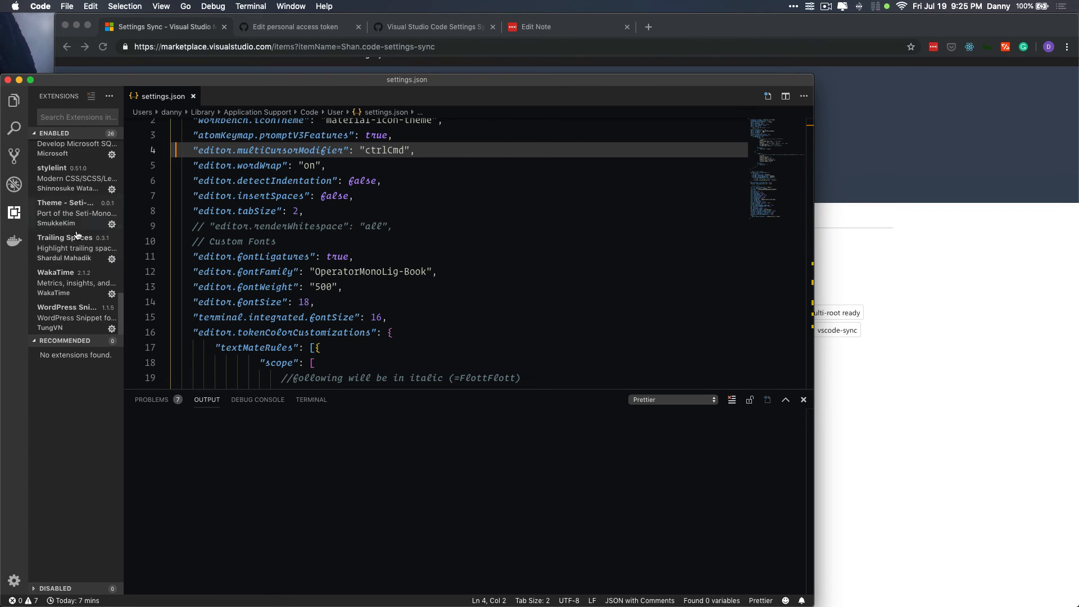
scroll(79, 234, "up", 10)
scroll(253, 129, "up", 1)
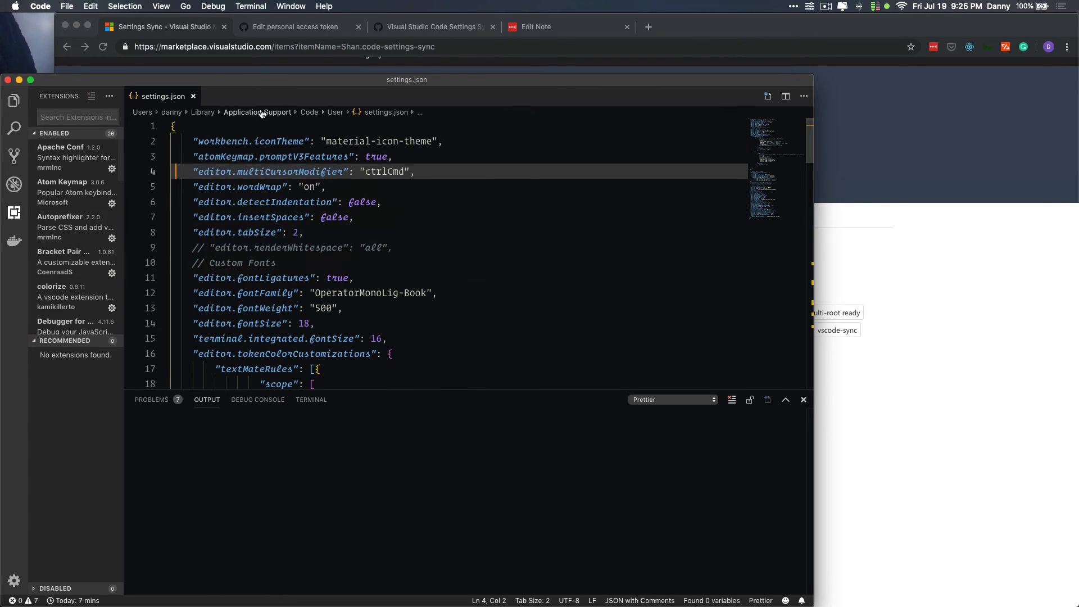